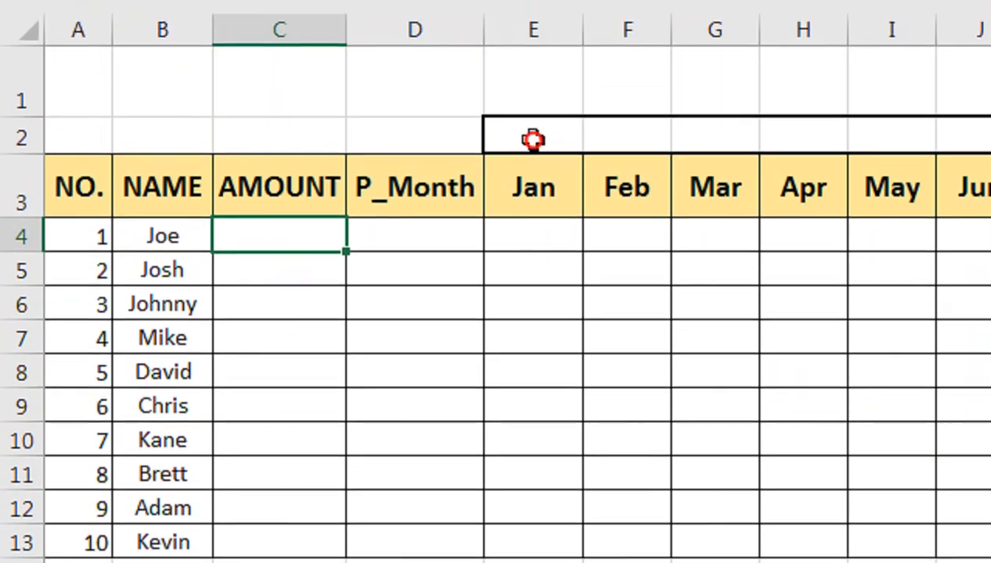
Look over the blank row above the month headers and the customer sales data on Sheet2.
{"action": "left_click", "coordinate": [533, 101]}
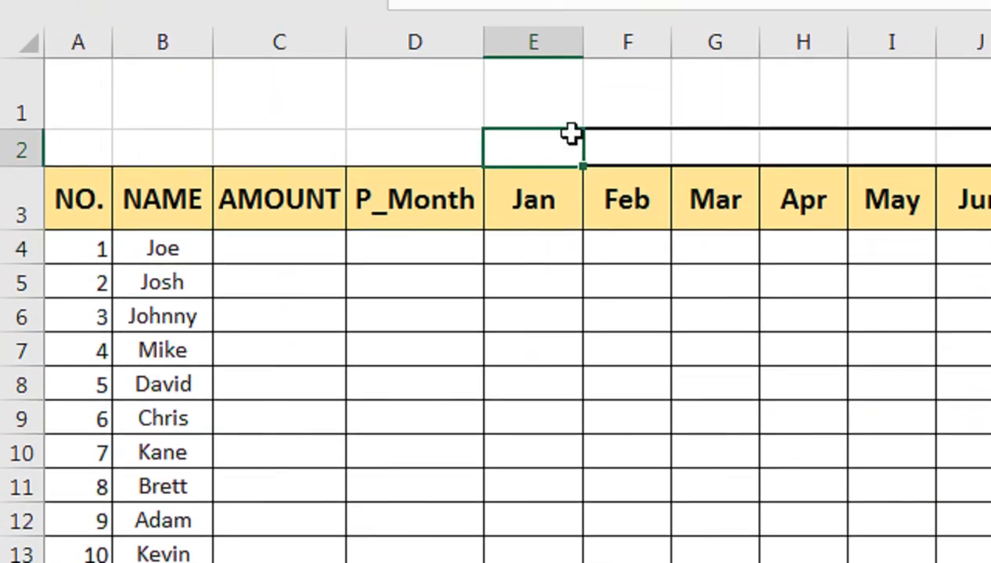
{"action": "left_click", "coordinate": [661, 149]}
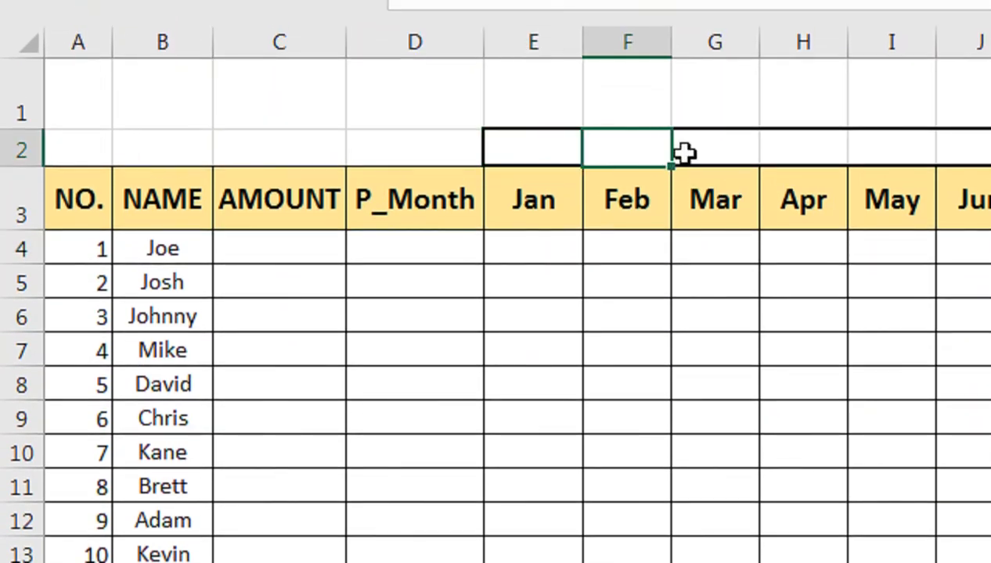
{"action": "left_click", "coordinate": [833, 147]}
{"action": "left_click", "coordinate": [908, 148]}
{"action": "left_click", "coordinate": [971, 148]}
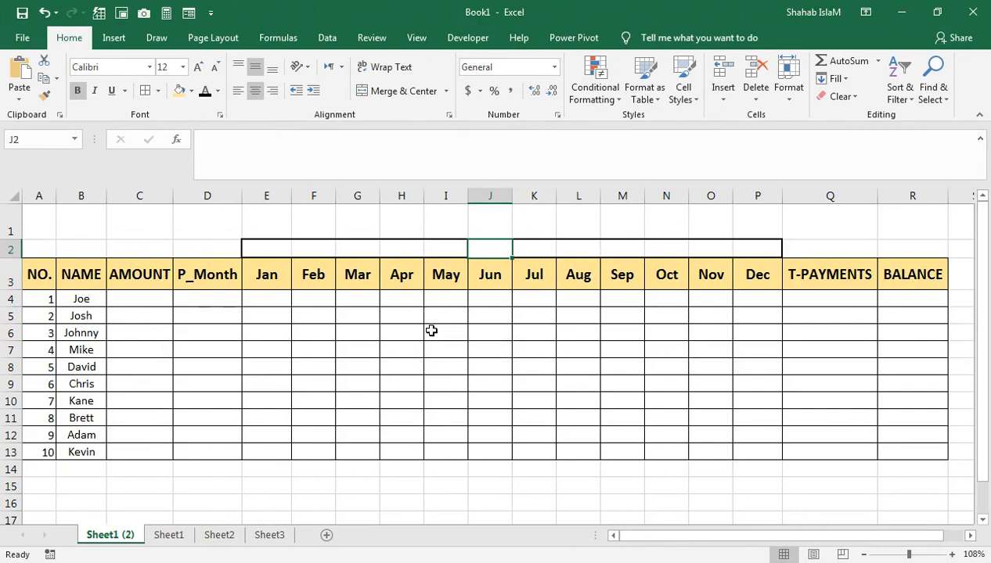
{"action": "left_click", "coordinate": [219, 535]}
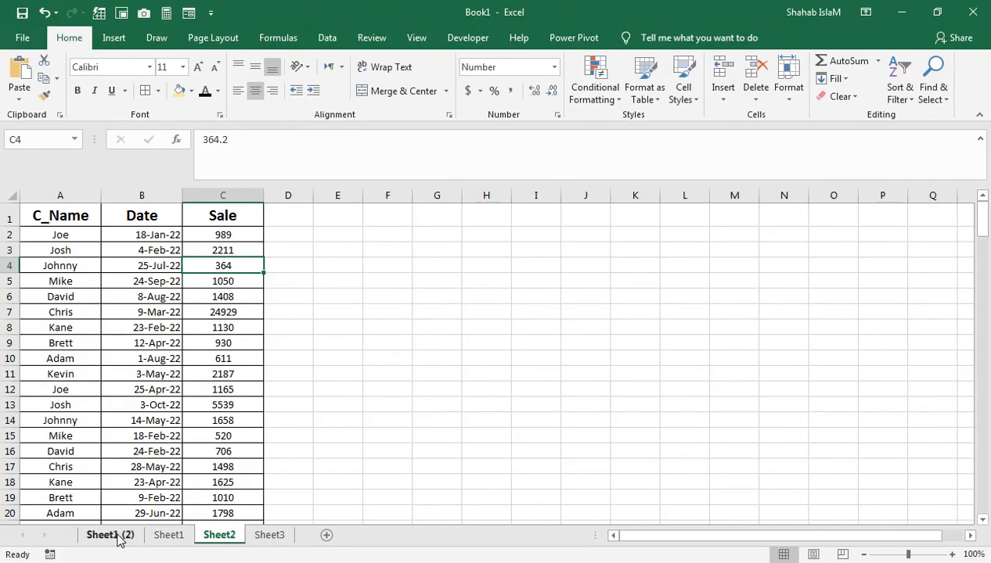
{"action": "left_click", "coordinate": [111, 534]}
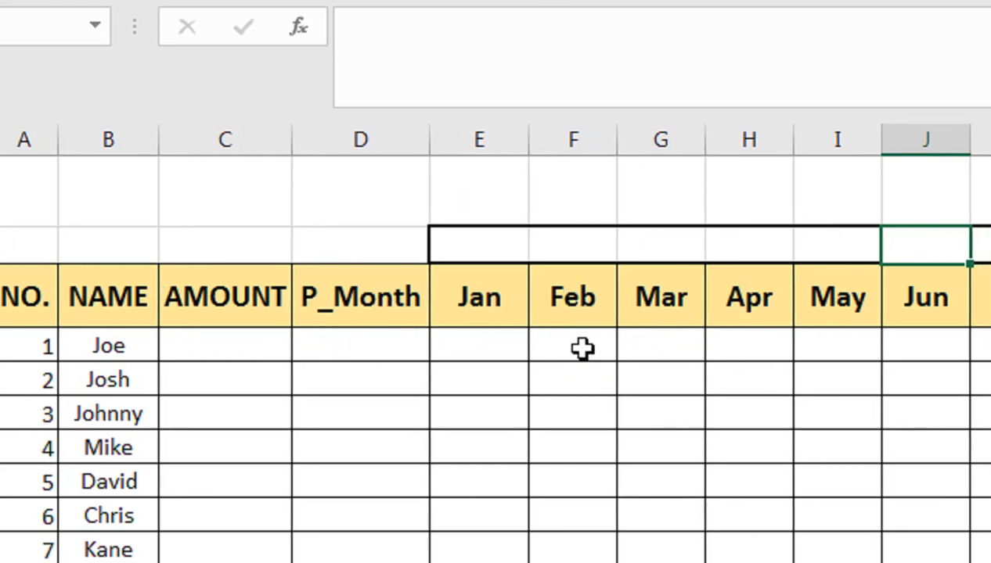
Enter =SUMIF(Sheet2!A:A,'Sheet1 (2)'!B4,Sheet2!C:C) in cell C4 to total the first customer's sales in the AMOUNT column.
{"action": "left_click", "coordinate": [228, 345]}
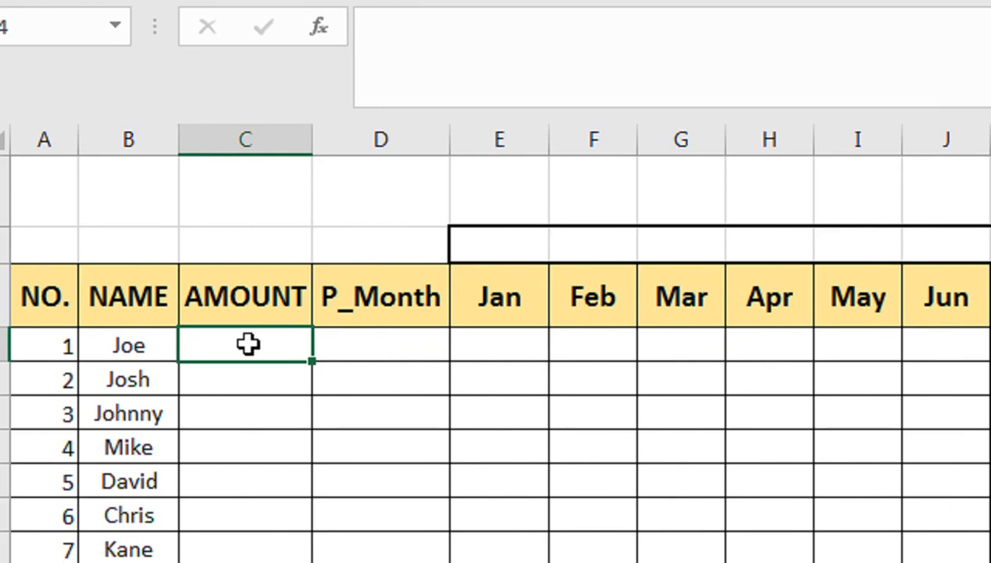
{"action": "type", "text": "=sumi"}
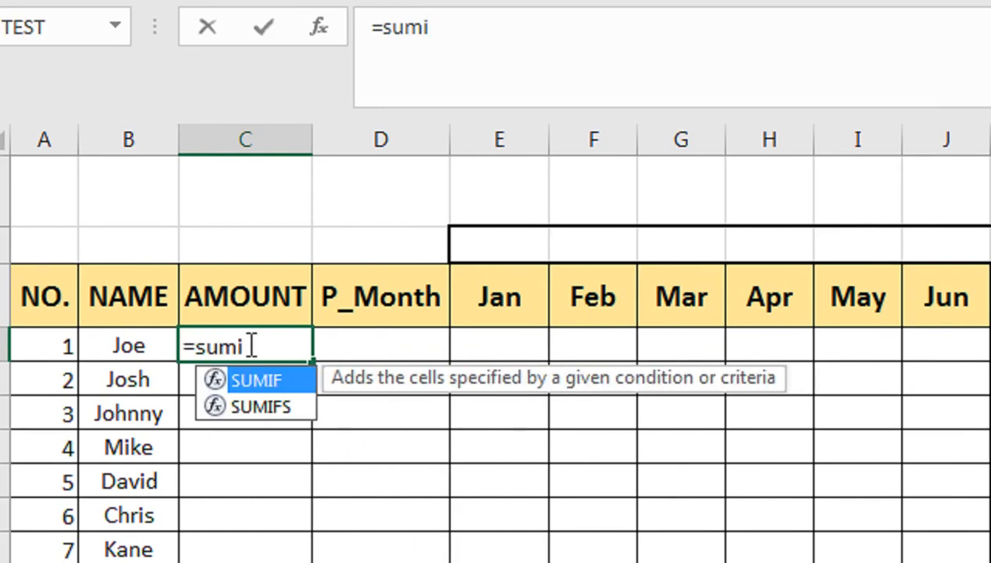
{"action": "key", "text": "Tab"}
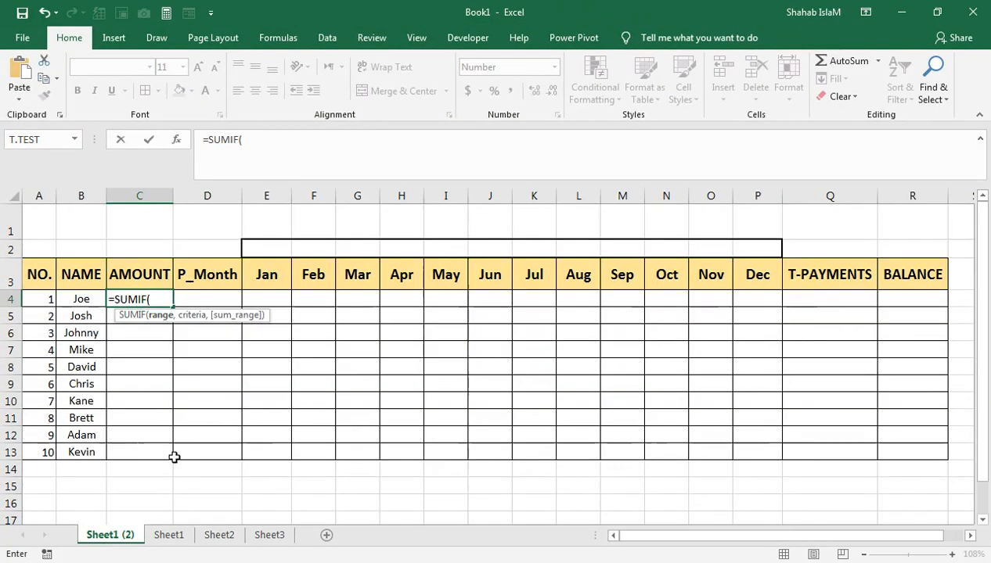
{"action": "left_click", "coordinate": [200, 534]}
{"action": "left_click", "coordinate": [73, 192]}
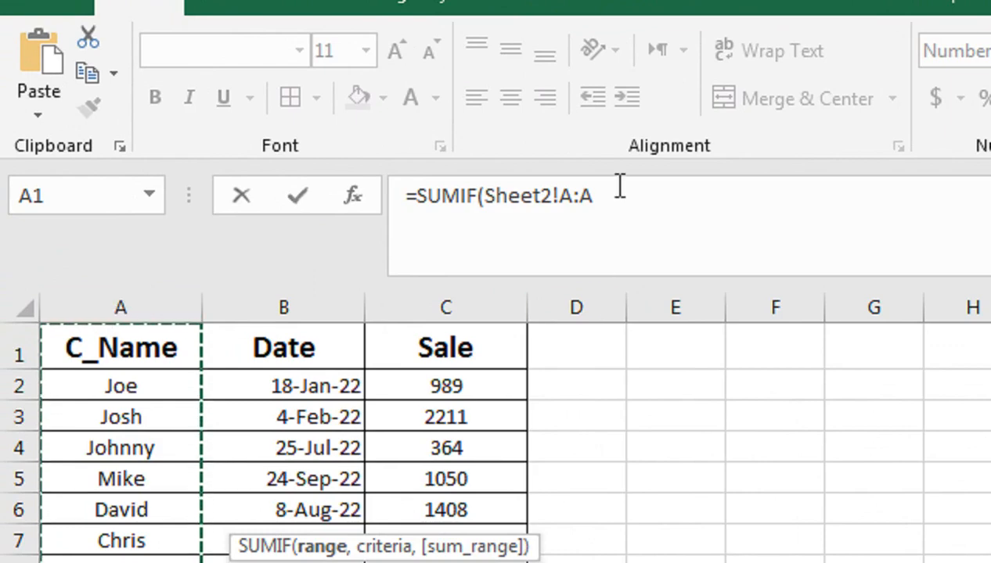
{"action": "type", "text": ","}
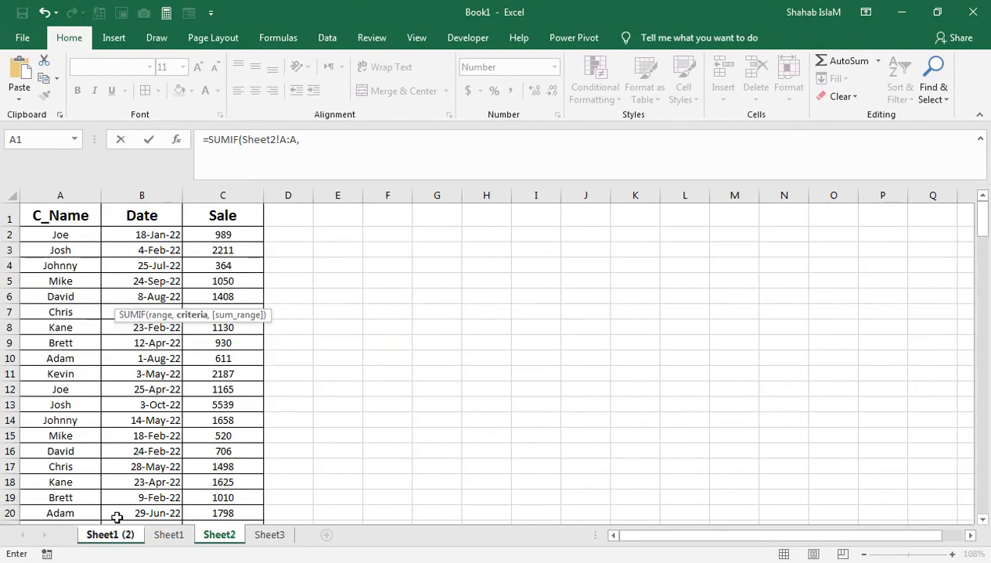
{"action": "left_click", "coordinate": [122, 536]}
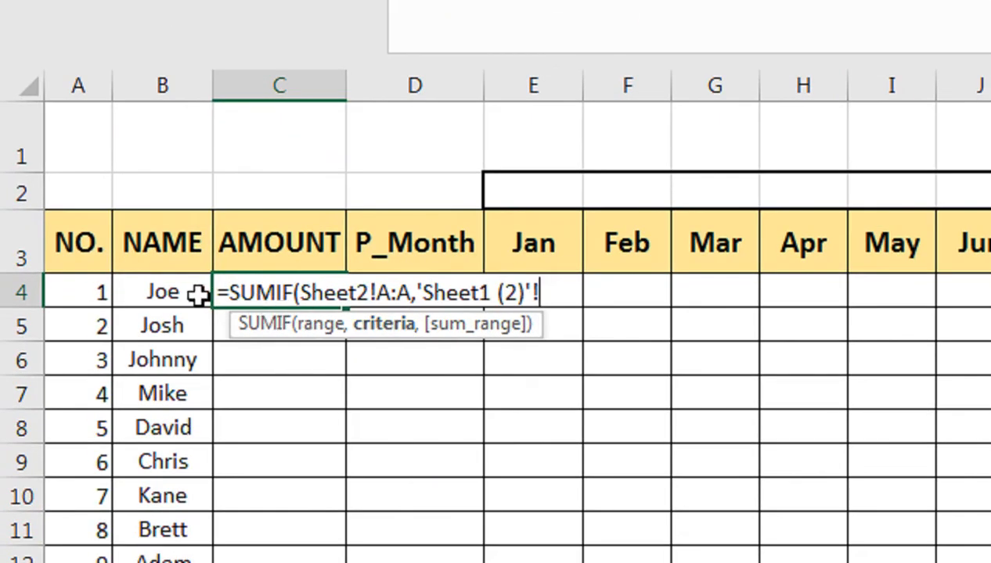
{"action": "left_click", "coordinate": [198, 294]}
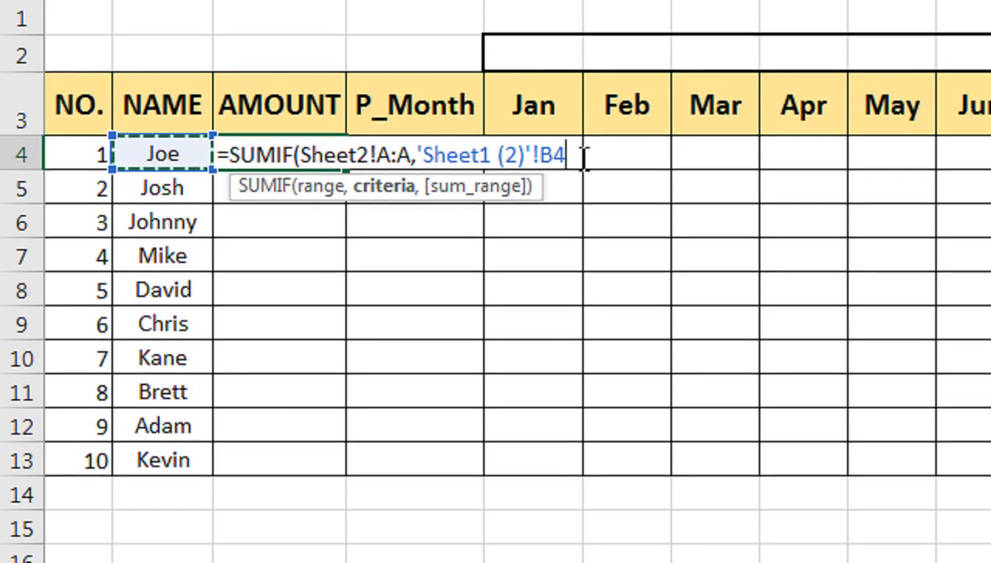
{"action": "type", "text": ","}
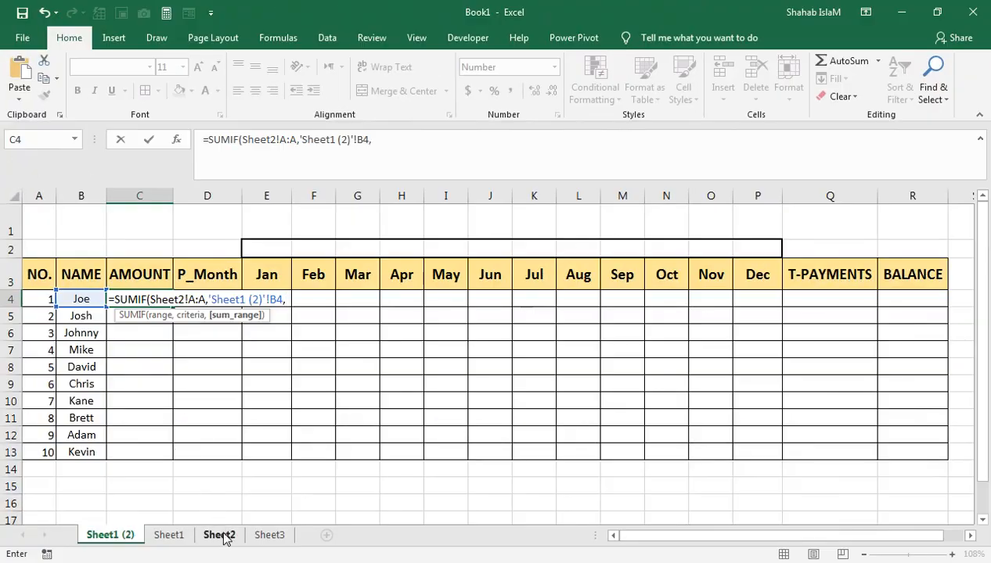
{"action": "left_click", "coordinate": [221, 535]}
{"action": "left_click", "coordinate": [209, 194]}
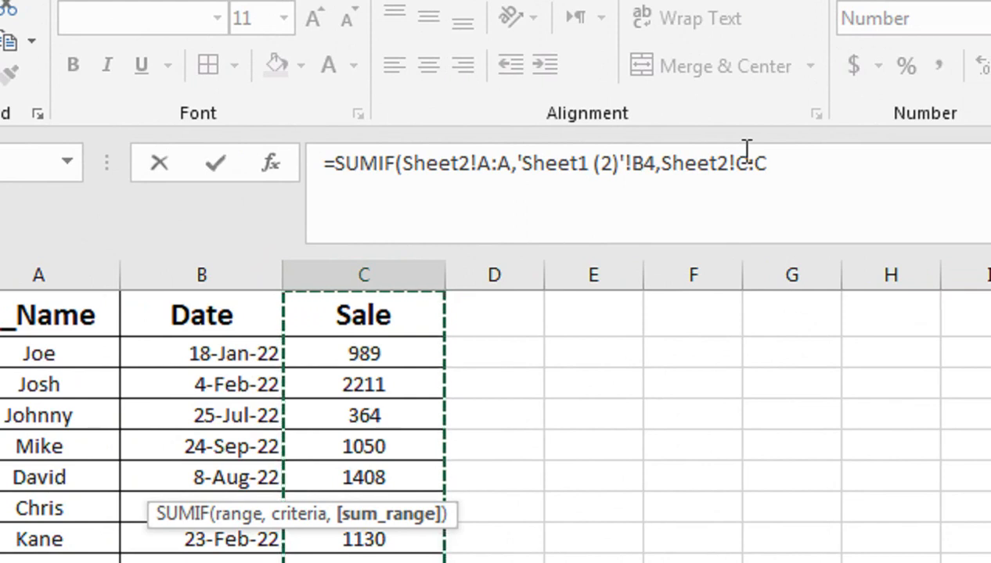
{"action": "type", "text": ")"}
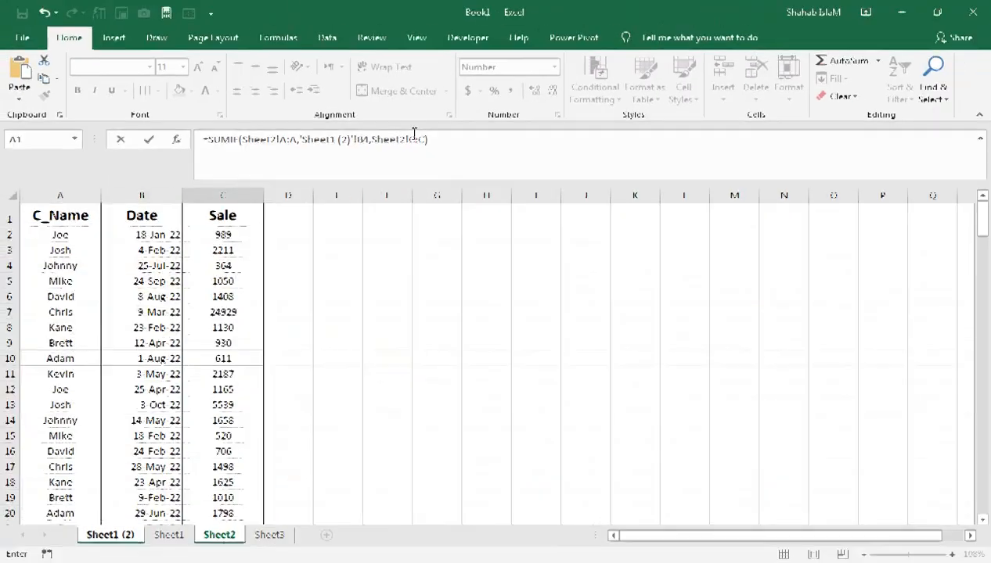
{"action": "key", "text": "Return"}
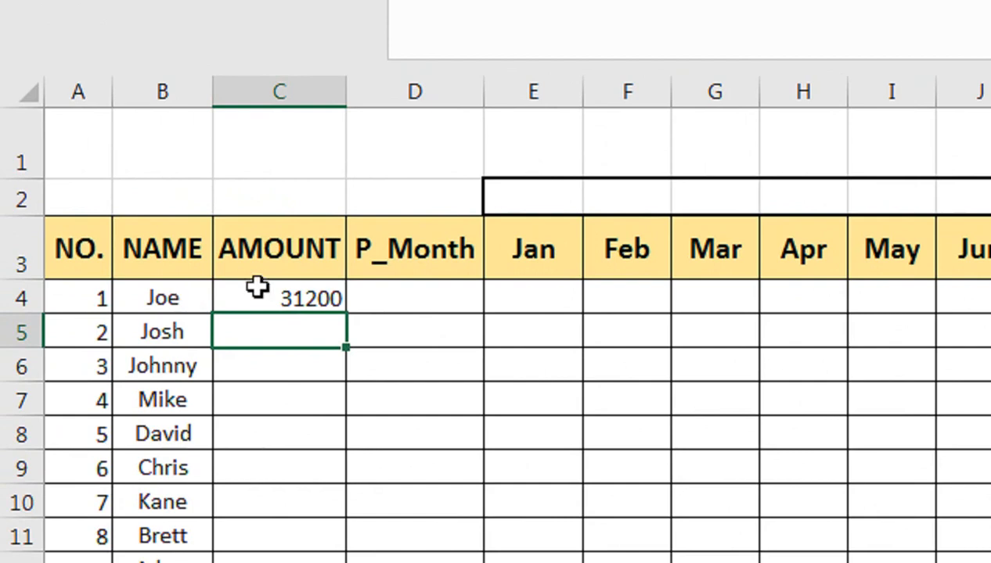
Fill the SUMIF formula from C4 down to C13, and compare it with the source data on Sheet2.
{"action": "key", "text": "Up"}
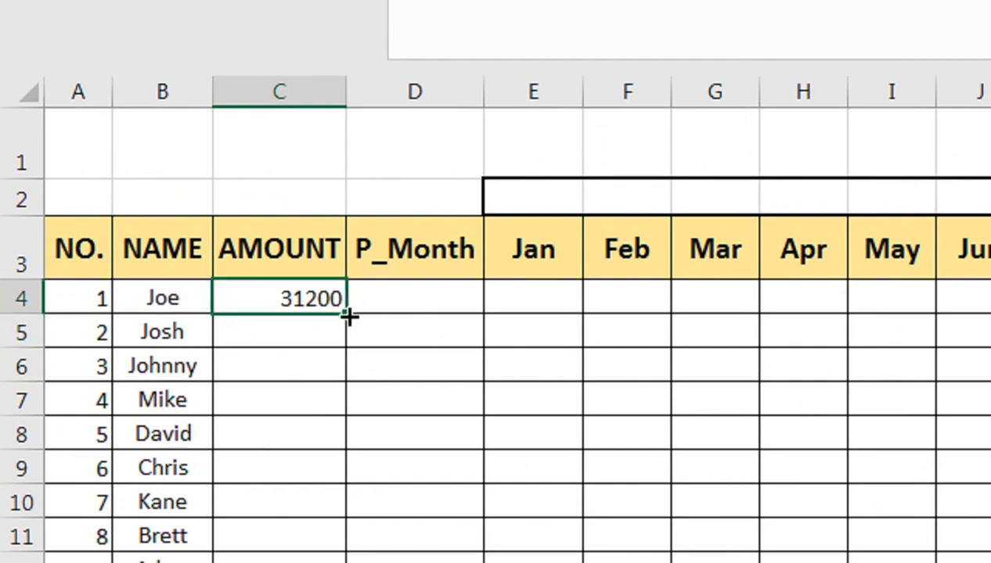
{"action": "left_click_drag", "start_coordinate": [349, 316], "coordinate": [358, 562]}
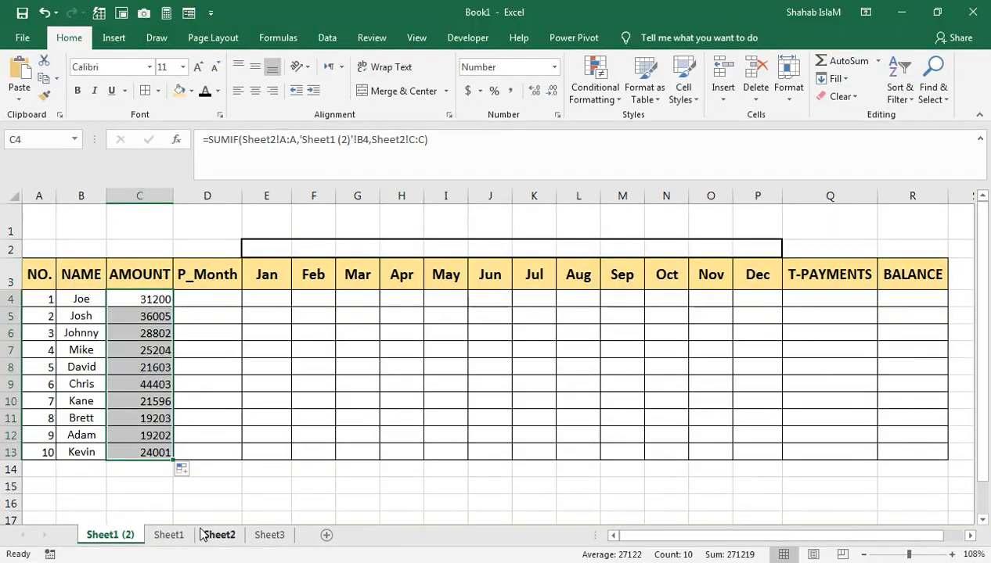
{"action": "left_click", "coordinate": [205, 535]}
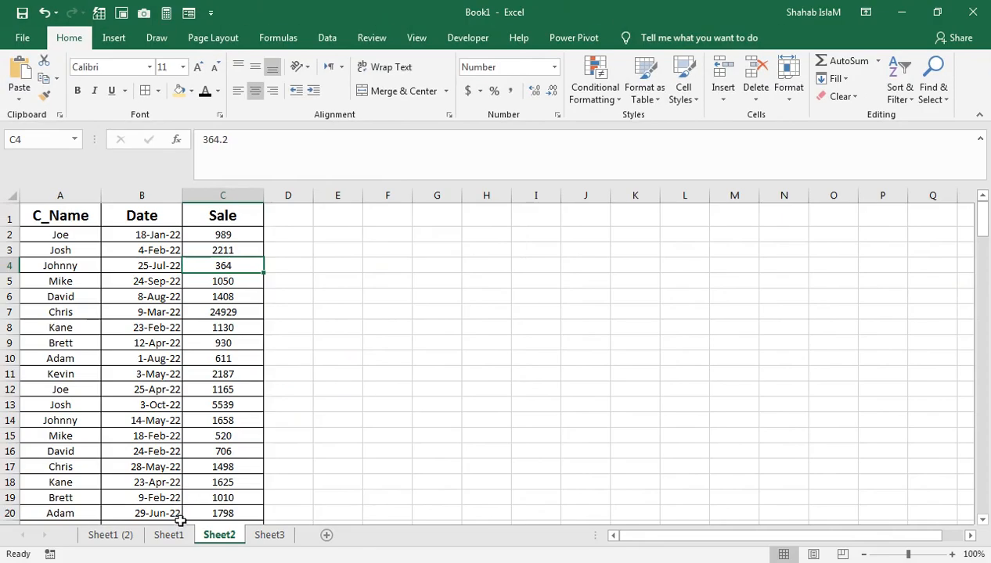
{"action": "left_click", "coordinate": [126, 534]}
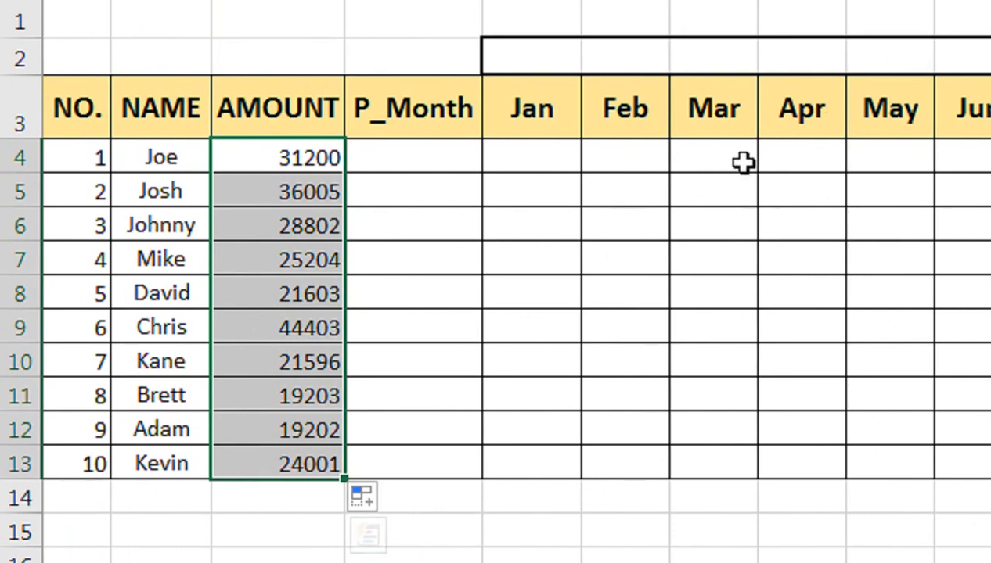
Enter =ROUND(C4/12,0) in P_Month cell D4 and fill the formula down to D13.
{"action": "left_click", "coordinate": [415, 157]}
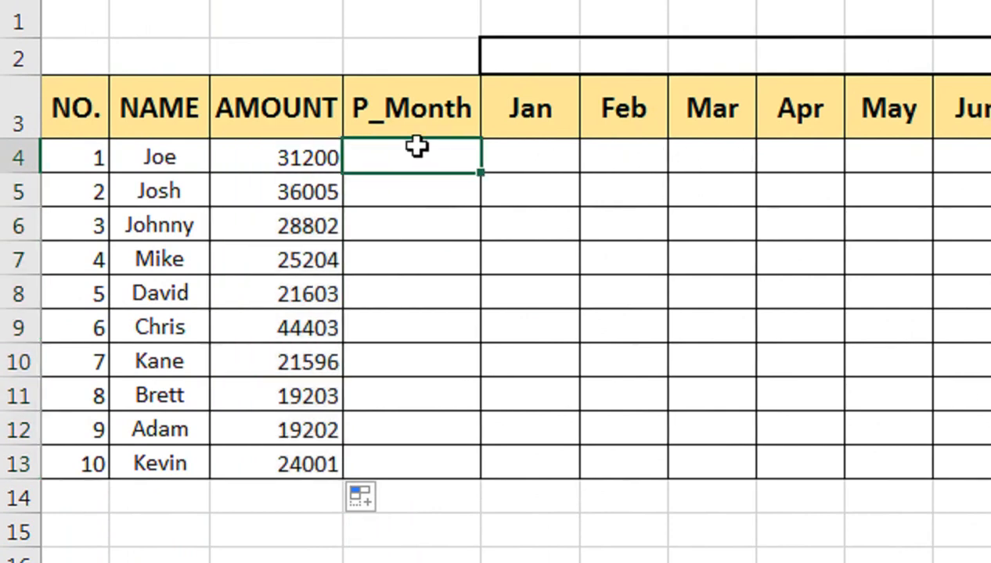
{"action": "type", "text": "=roun"}
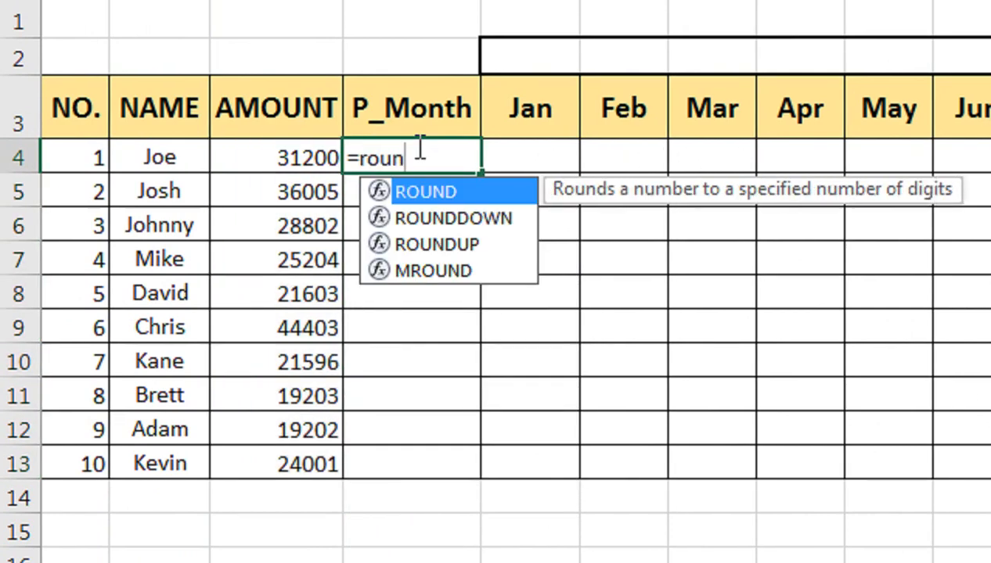
{"action": "key", "text": "Tab"}
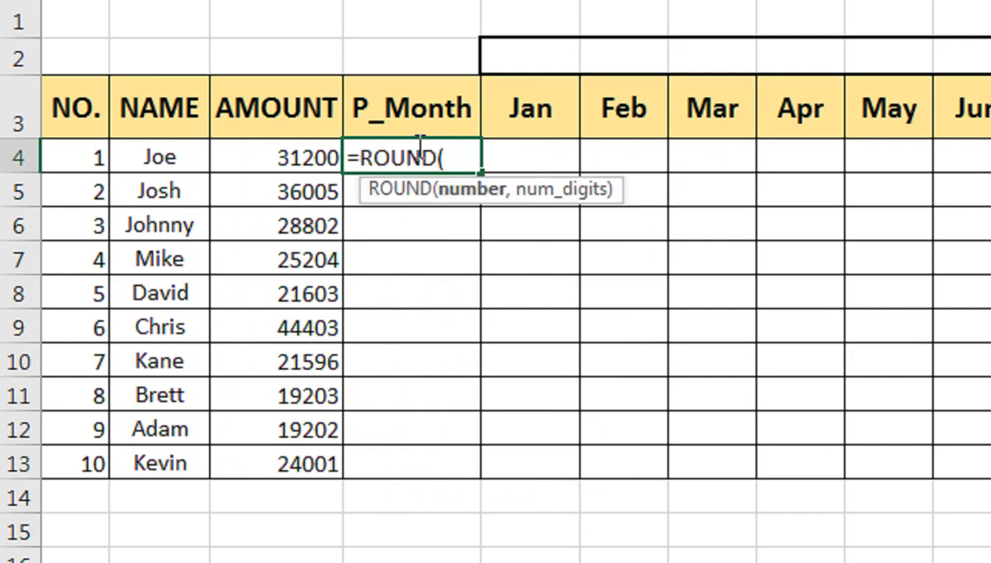
{"action": "key", "text": "Left"}
{"action": "type", "text": "/"}
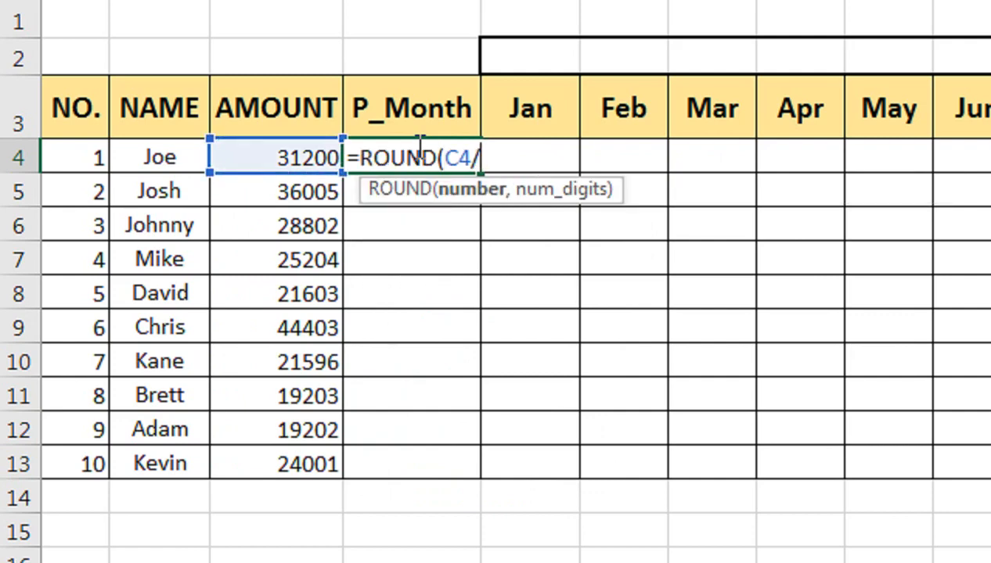
{"action": "type", "text": "12,0"}
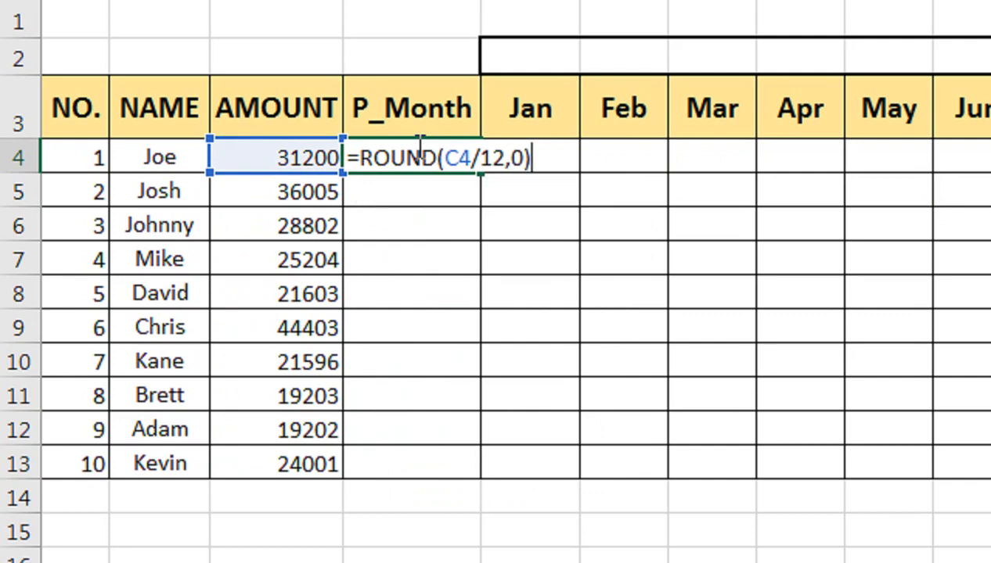
{"action": "key", "text": "Return"}
{"action": "left_click", "coordinate": [416, 149]}
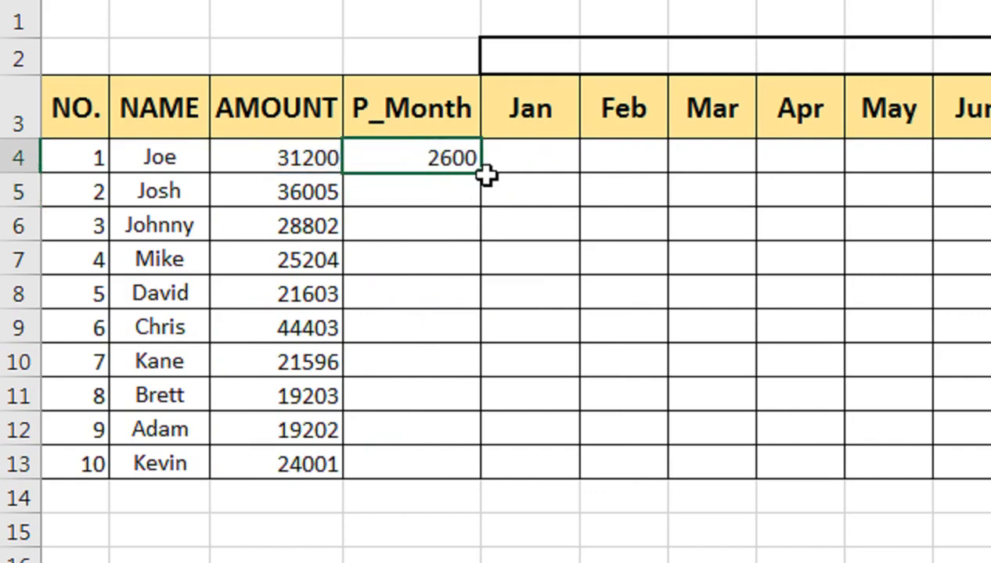
{"action": "left_click_drag", "start_coordinate": [482, 178], "coordinate": [483, 481]}
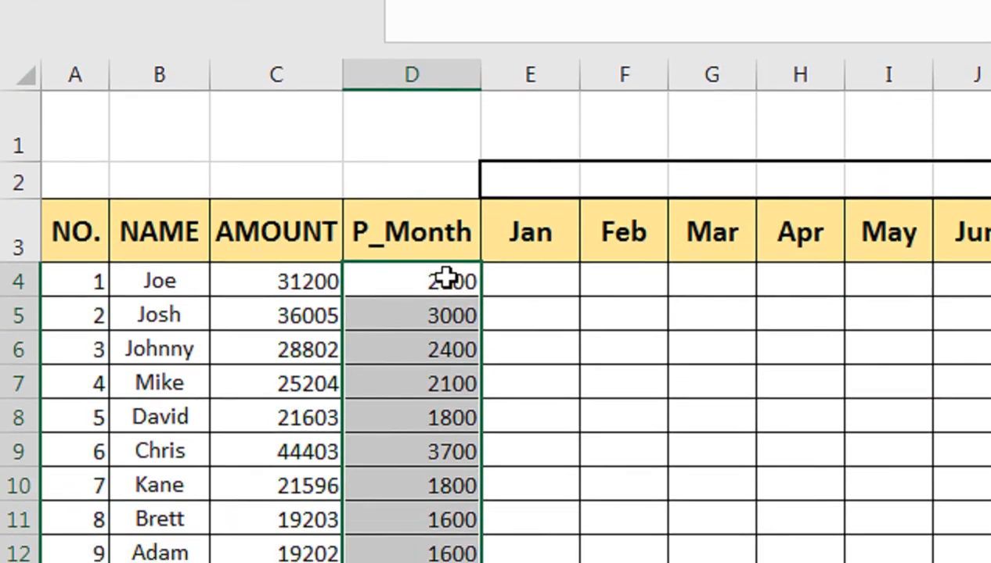
Enter =SUM(E4:P4) in T-PAYMENTS cell Q4 and fill the formula down to Q13.
{"action": "left_click", "coordinate": [551, 282]}
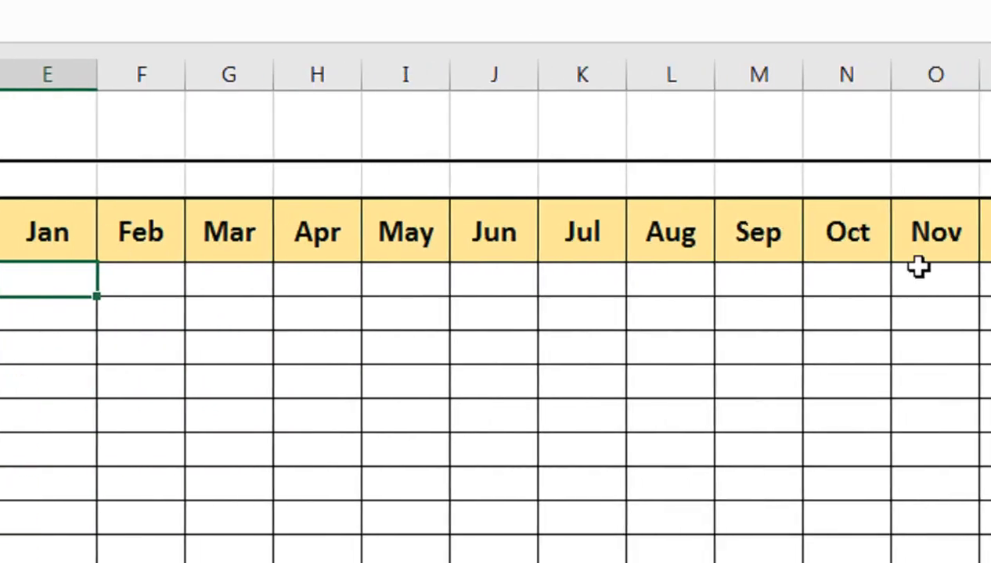
{"action": "left_click", "coordinate": [743, 283]}
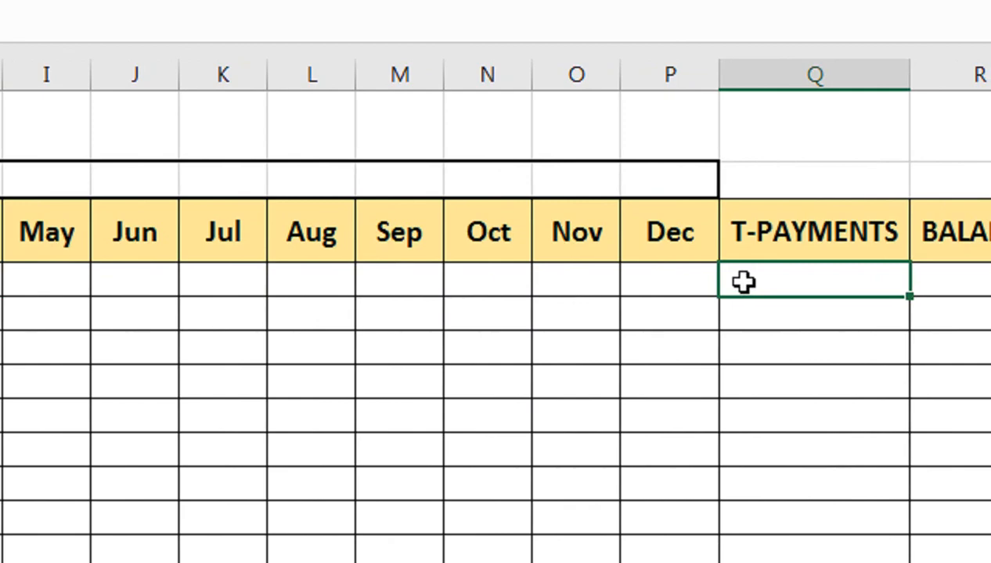
{"action": "type", "text": "=sum"}
{"action": "key", "text": "Tab"}
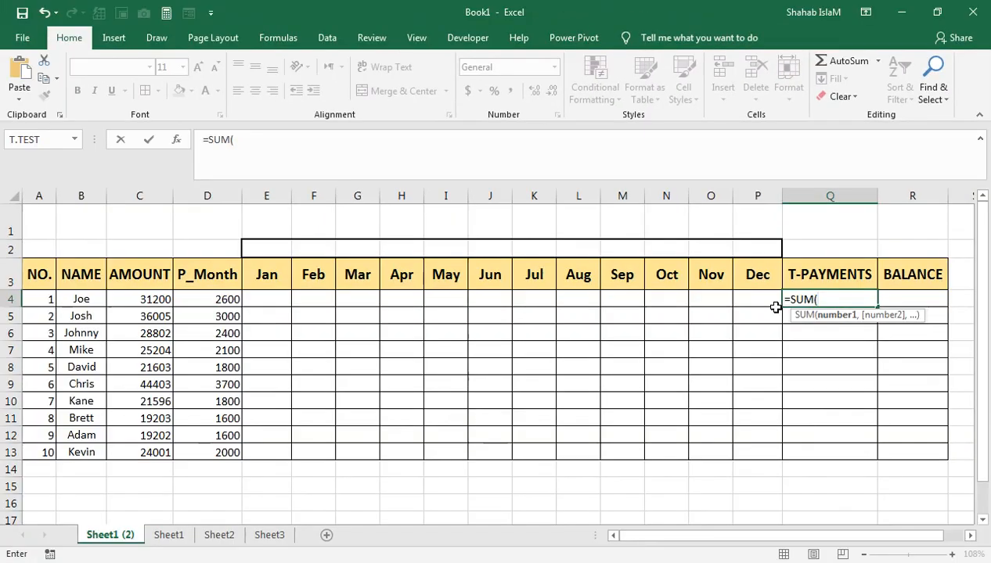
{"action": "left_click", "coordinate": [669, 281]}
{"action": "left_click_drag", "start_coordinate": [424, 302], "coordinate": [285, 300]}
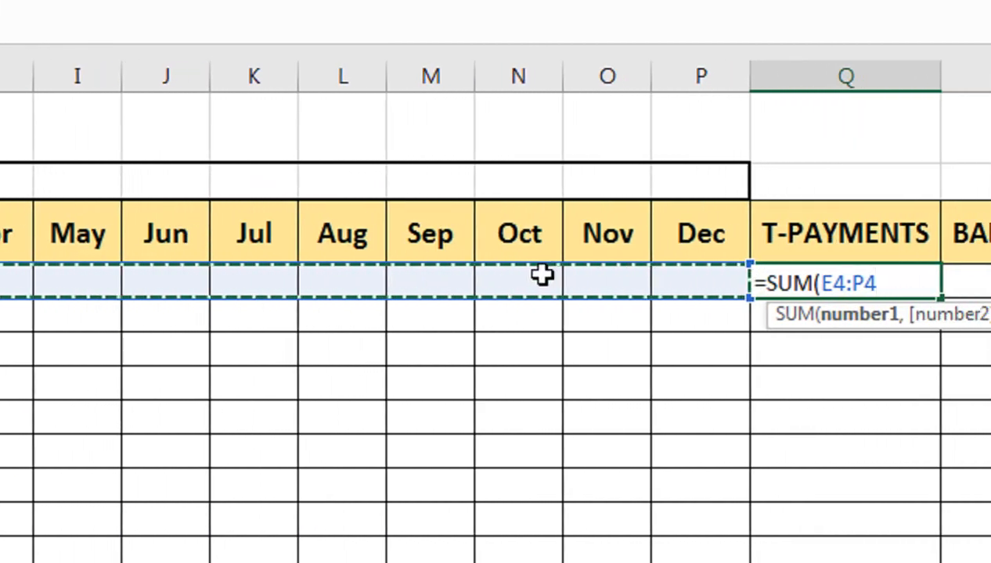
{"action": "type", "text": ")"}
{"action": "key", "text": "Return"}
{"action": "left_click", "coordinate": [747, 280]}
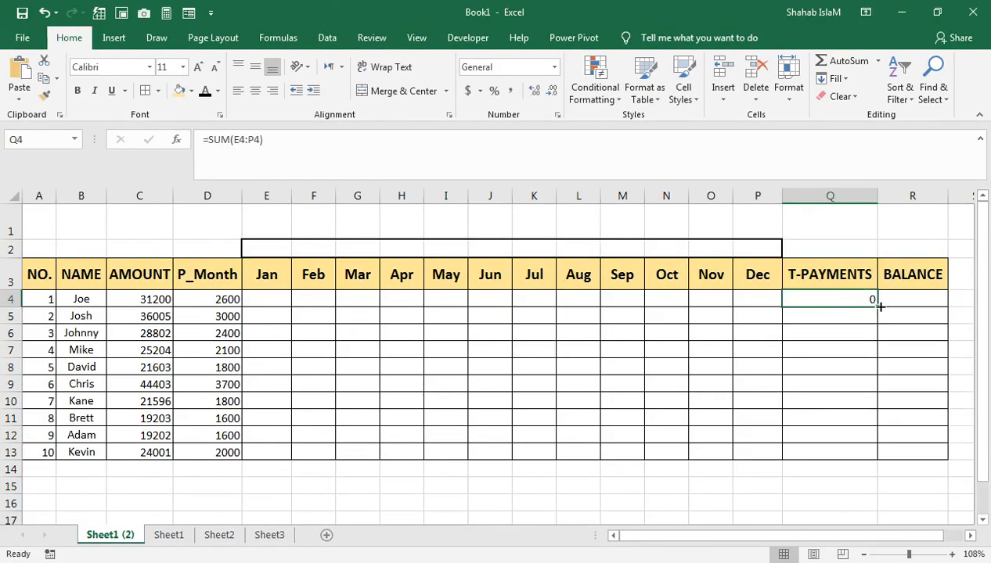
{"action": "left_click_drag", "start_coordinate": [879, 308], "coordinate": [843, 459]}
Record the first customer's payments in row 4: 2600 for Jan, 2500 for Feb and 2700 for Mar.
{"action": "left_click", "coordinate": [280, 294]}
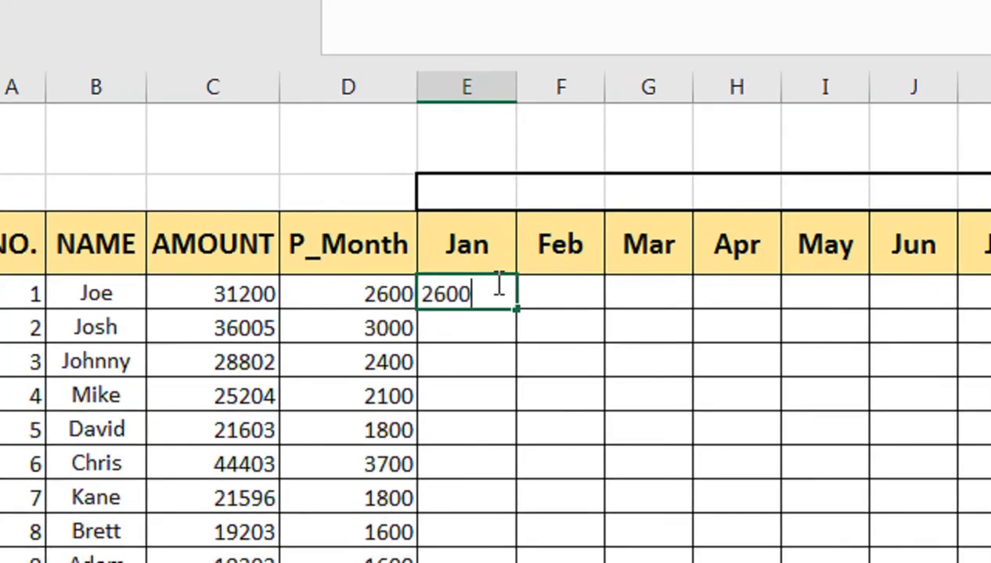
{"action": "key", "text": "Tab"}
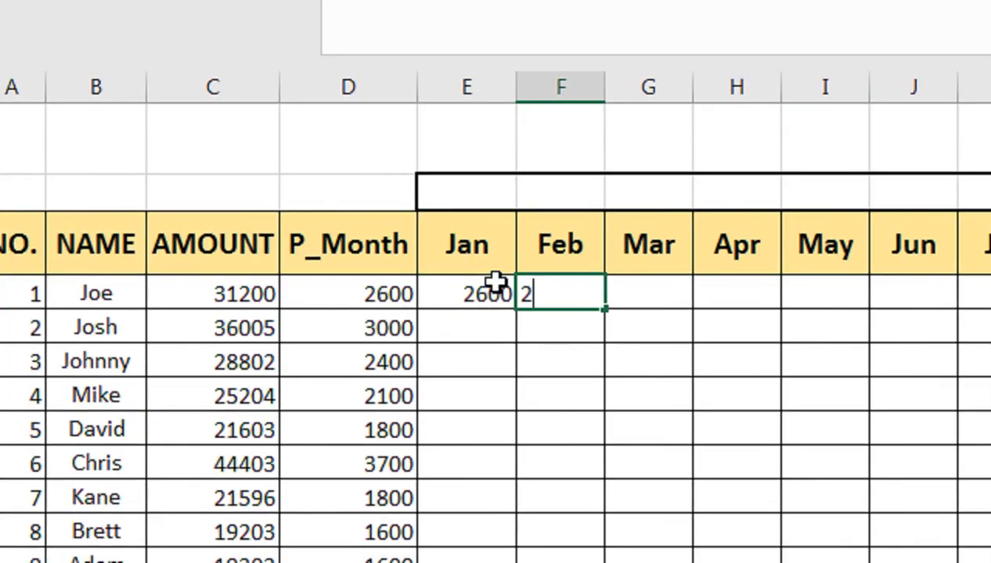
{"action": "key", "text": "Tab"}
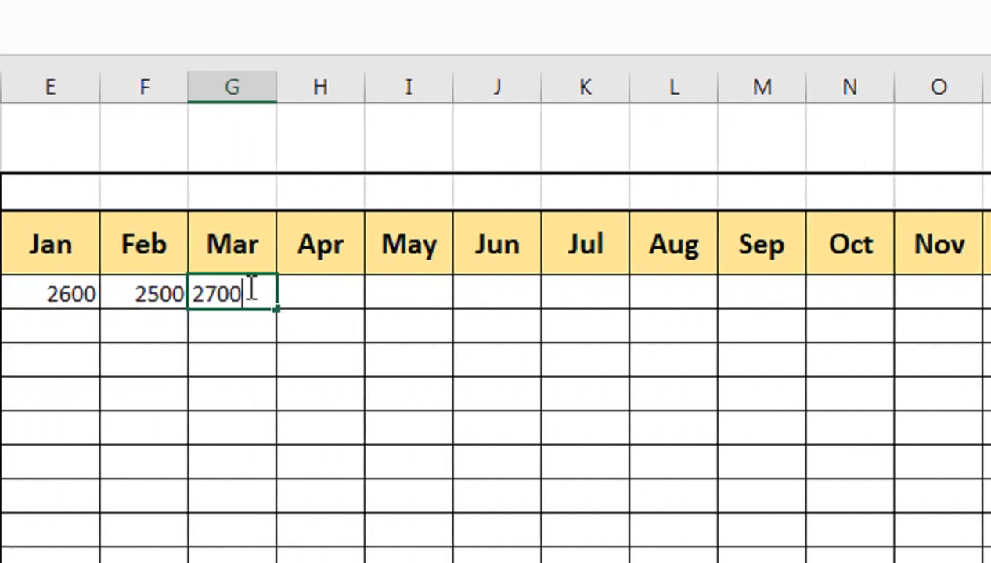
{"action": "type", "text": "2700"}
{"action": "key", "text": "Return"}
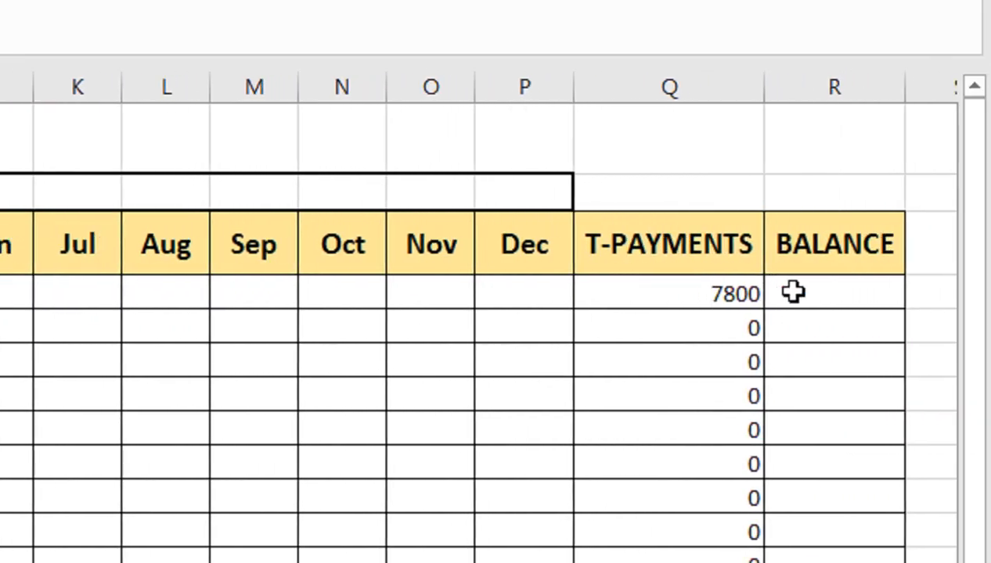
Enter =C4-Q4 in BALANCE cell R4 and fill the formula down to R13.
{"action": "left_click", "coordinate": [901, 291]}
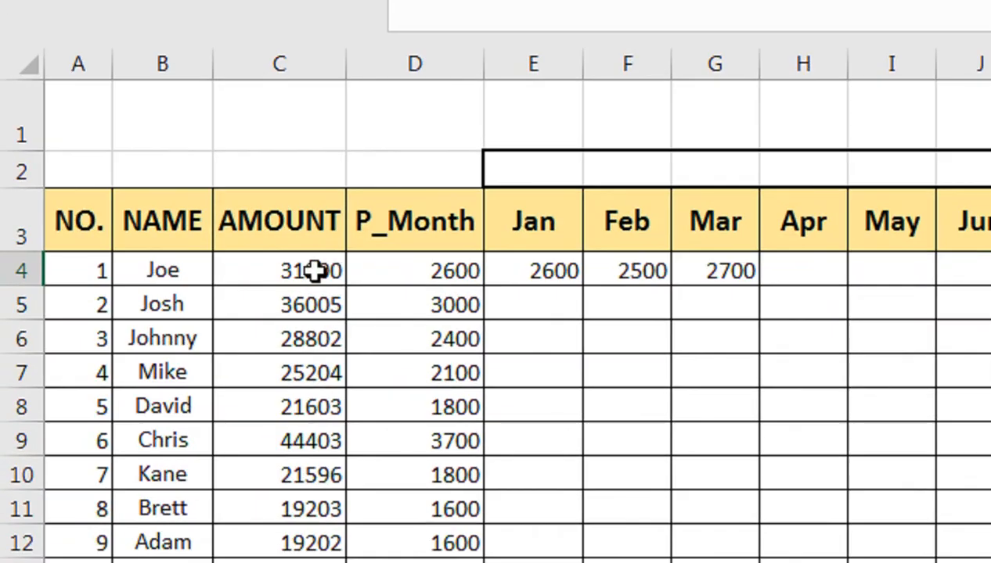
{"action": "left_click", "coordinate": [313, 271]}
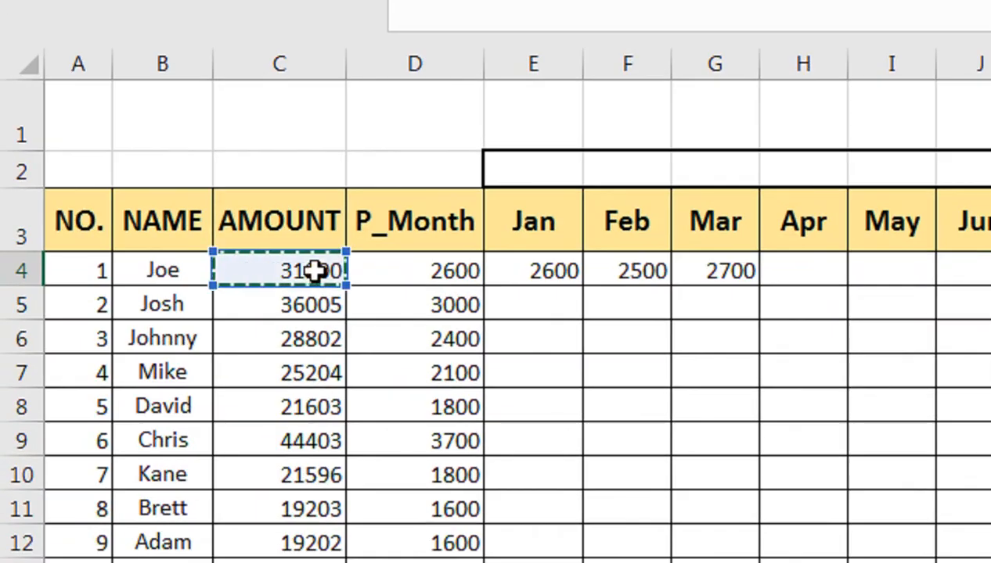
{"action": "type", "text": "-"}
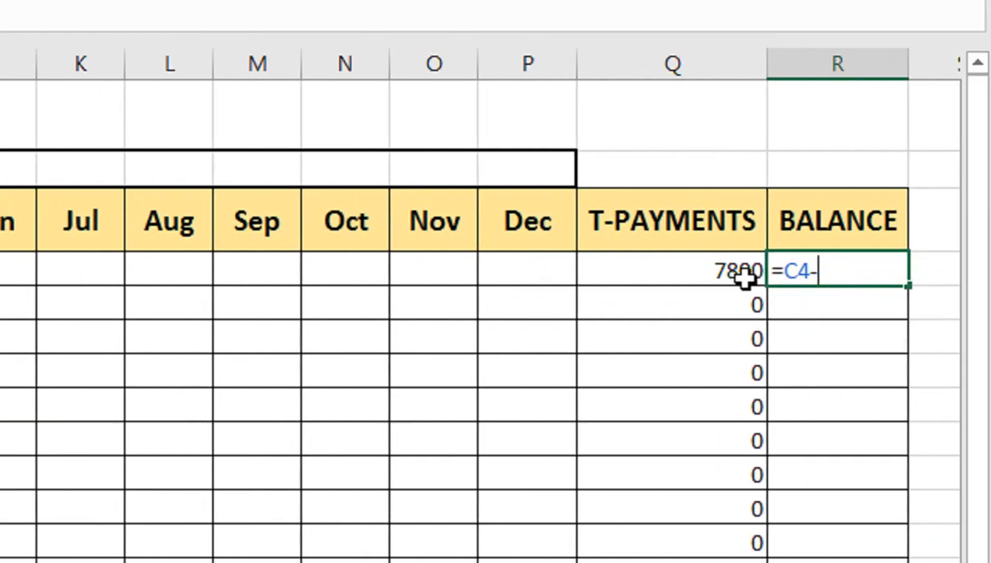
{"action": "left_click", "coordinate": [770, 274]}
{"action": "key", "text": "Return"}
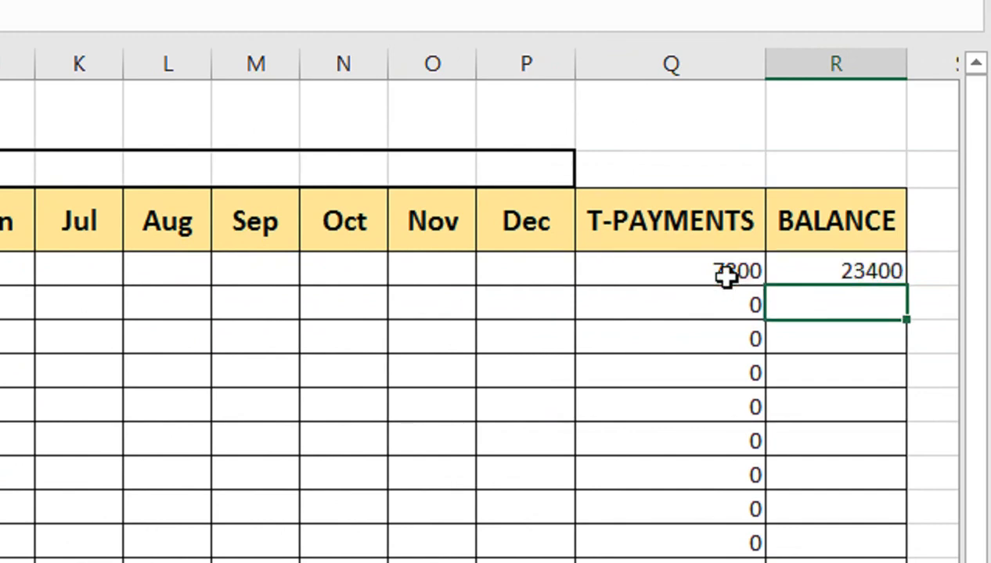
{"action": "left_click", "coordinate": [892, 271]}
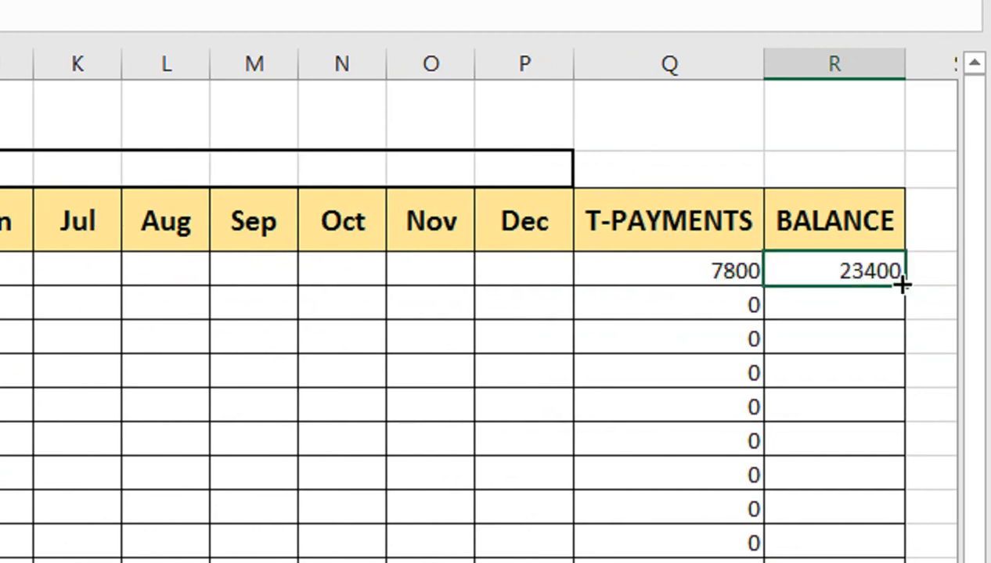
{"action": "left_click_drag", "start_coordinate": [901, 286], "coordinate": [869, 419]}
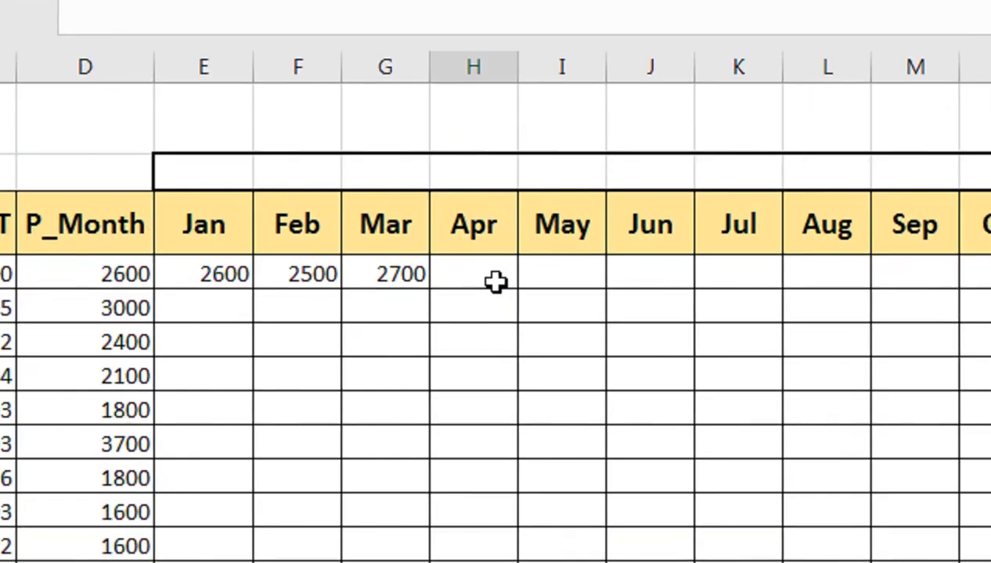
Enter 2600 as the first customer's Apr payment in H4 and fill it across to Dec in P4.
{"action": "left_click", "coordinate": [316, 274]}
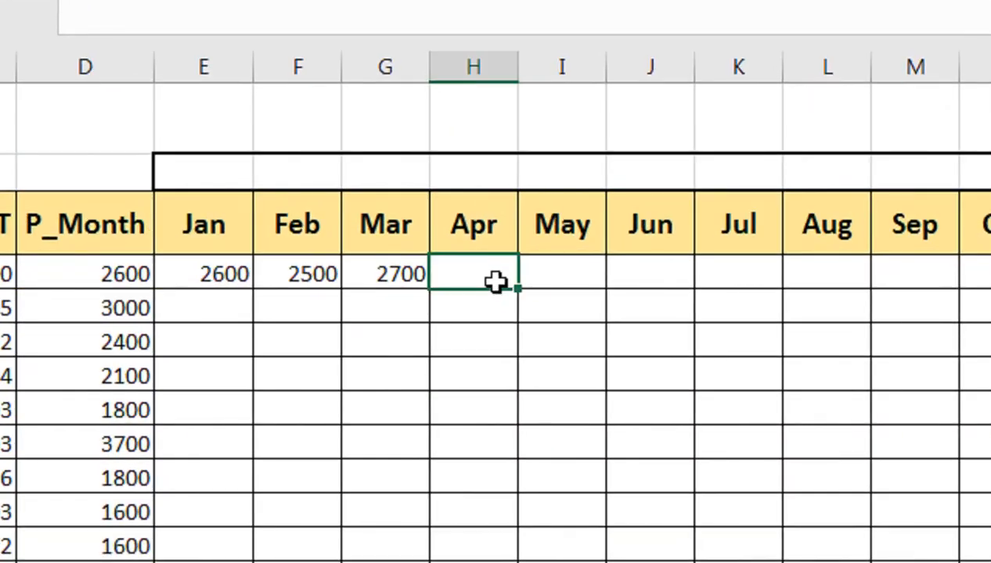
{"action": "type", "text": "2600"}
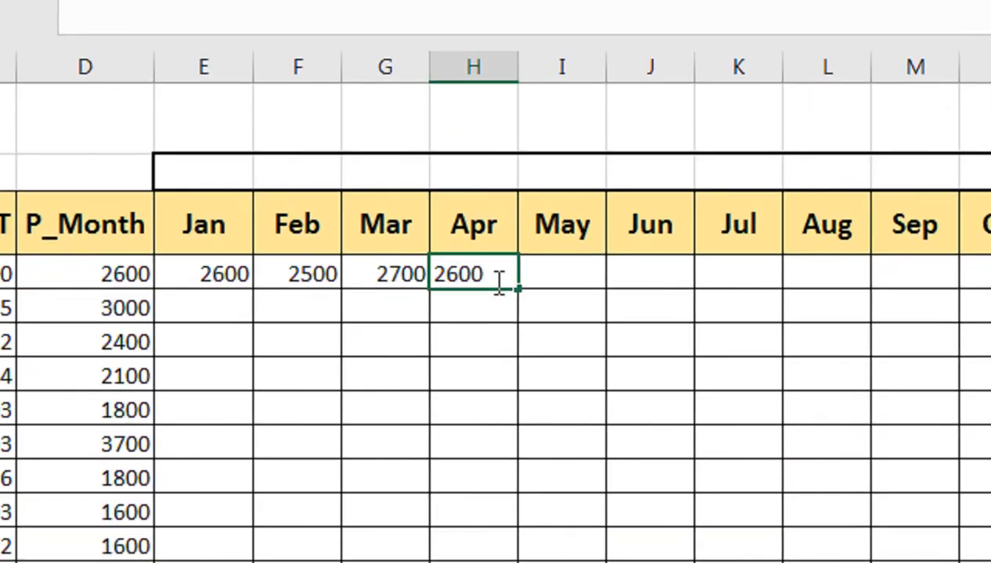
{"action": "key", "text": "Return"}
{"action": "left_click", "coordinate": [497, 278]}
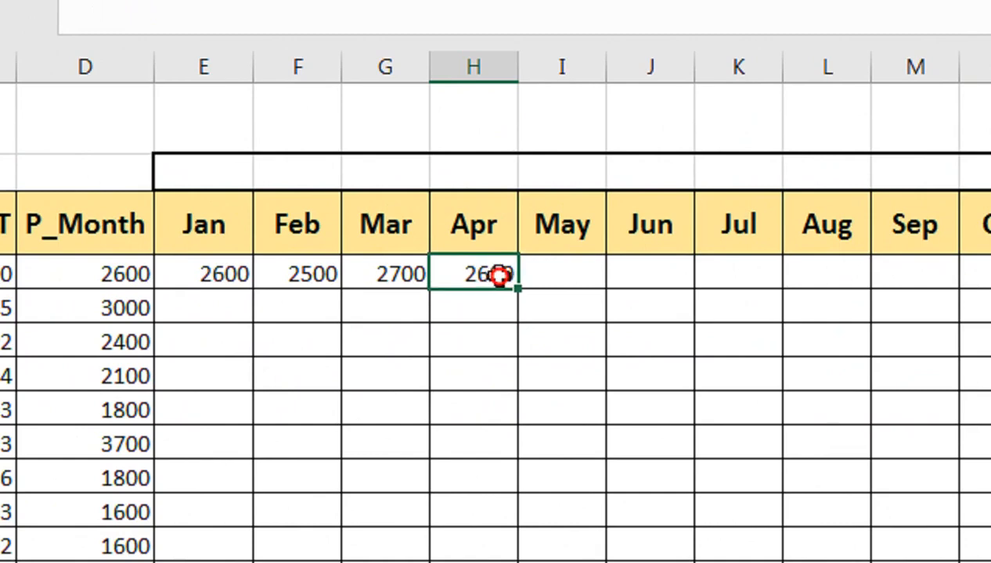
{"action": "left_click_drag", "start_coordinate": [499, 276], "coordinate": [990, 274]}
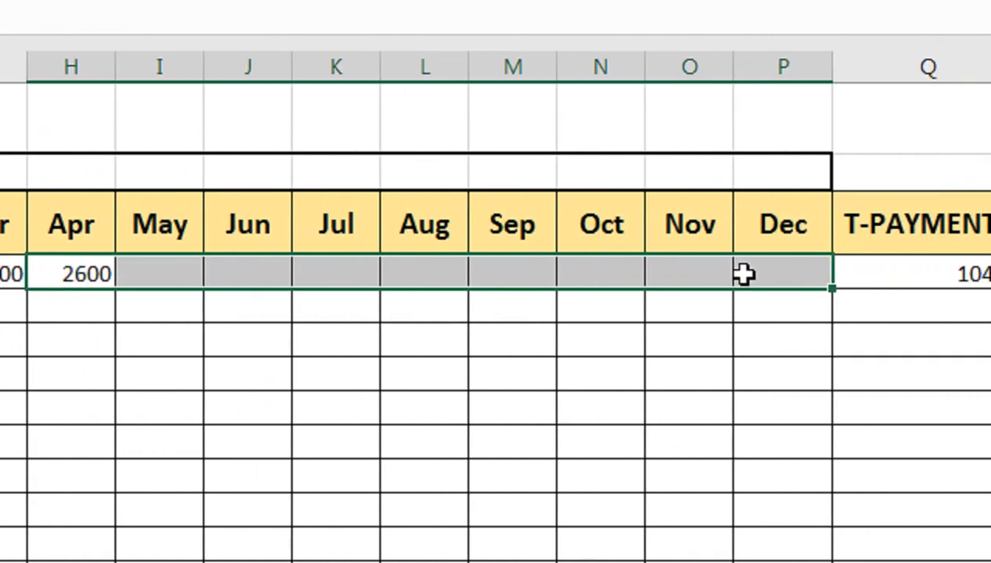
{"action": "key", "text": "ctrl+r"}
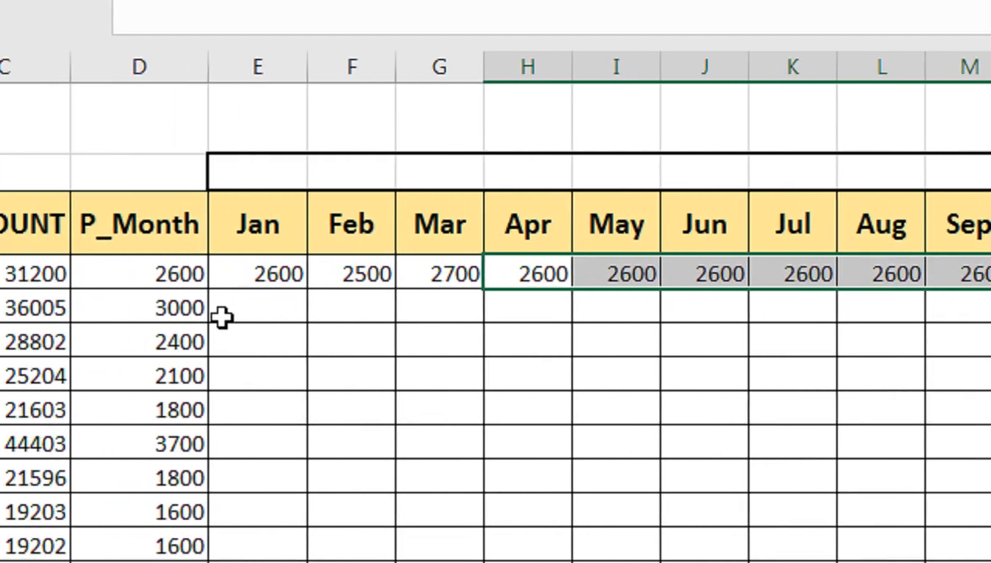
Enter 3000 as the second customer's Jan payment in E5 and fill it across to Dec in P5.
{"action": "left_click", "coordinate": [262, 314]}
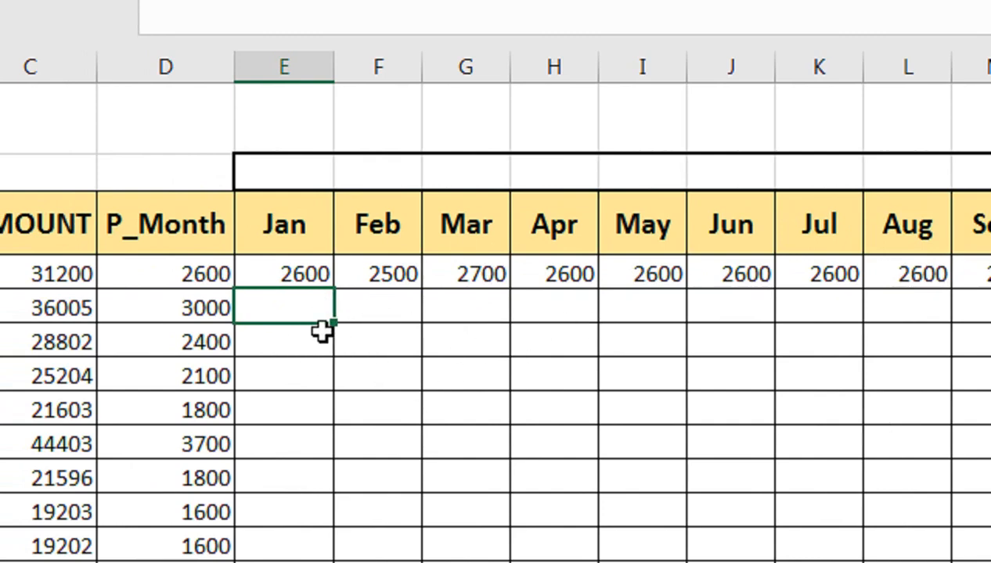
{"action": "type", "text": "3000"}
{"action": "key", "text": "Tab"}
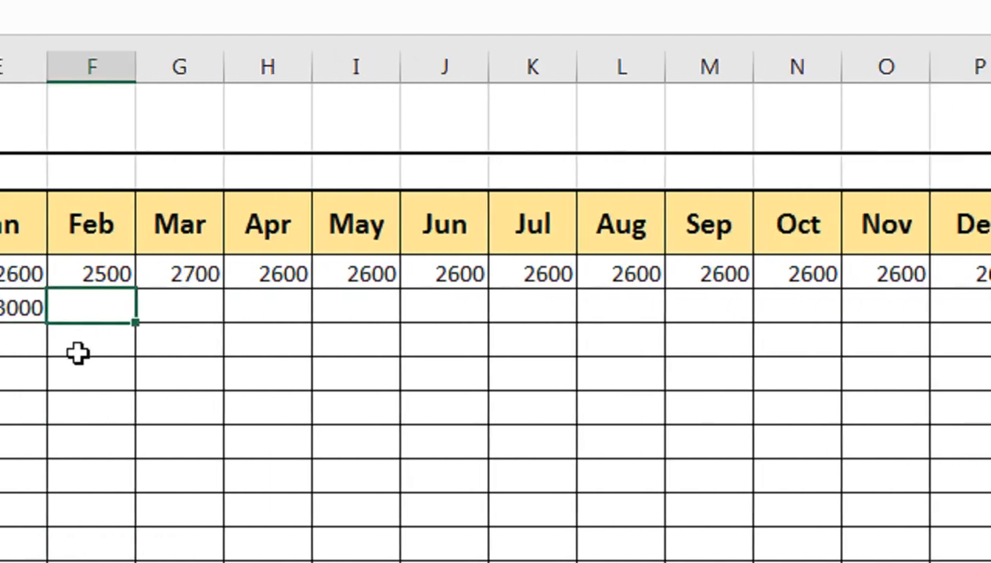
{"action": "left_click", "coordinate": [201, 313]}
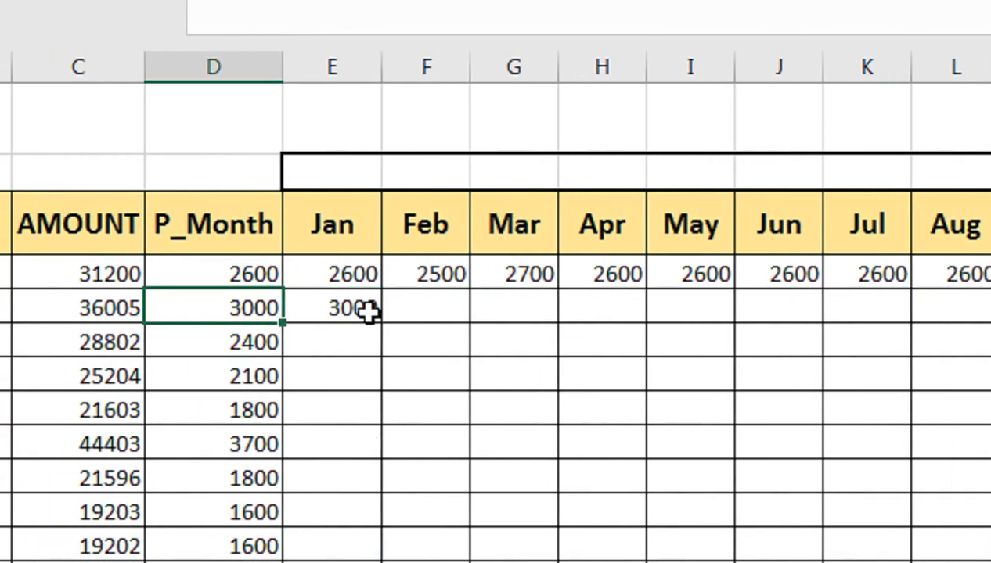
{"action": "left_click_drag", "start_coordinate": [321, 312], "coordinate": [761, 314]}
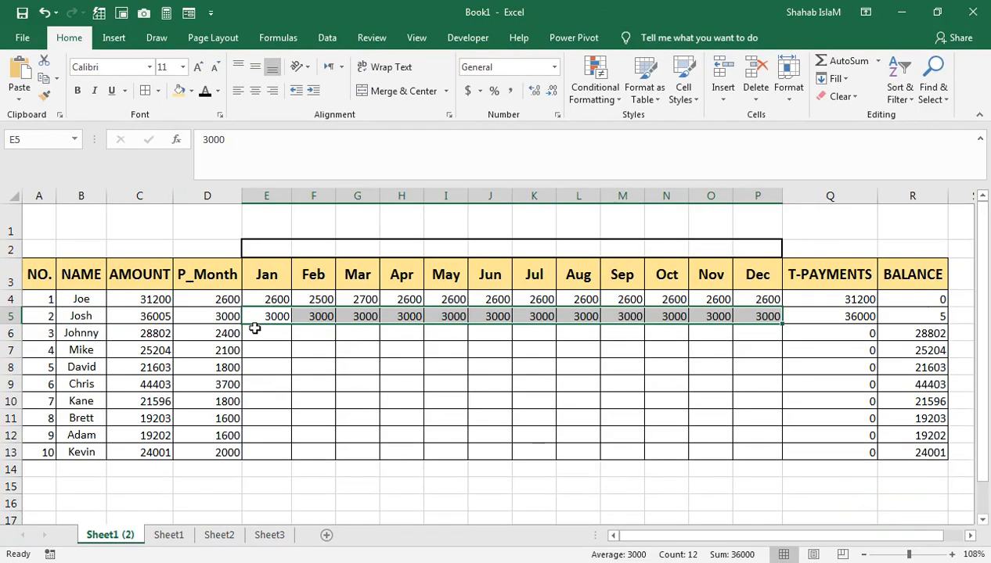
Examine the date value and custom number format behind the Jan header in E3, leaving the format as it is.
{"action": "left_click", "coordinate": [255, 329]}
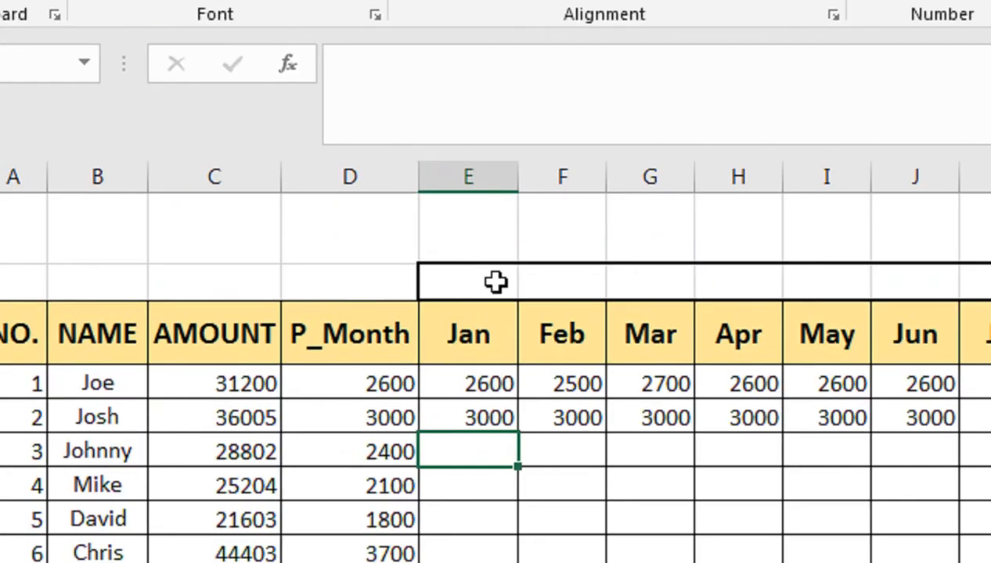
{"action": "left_click", "coordinate": [337, 260]}
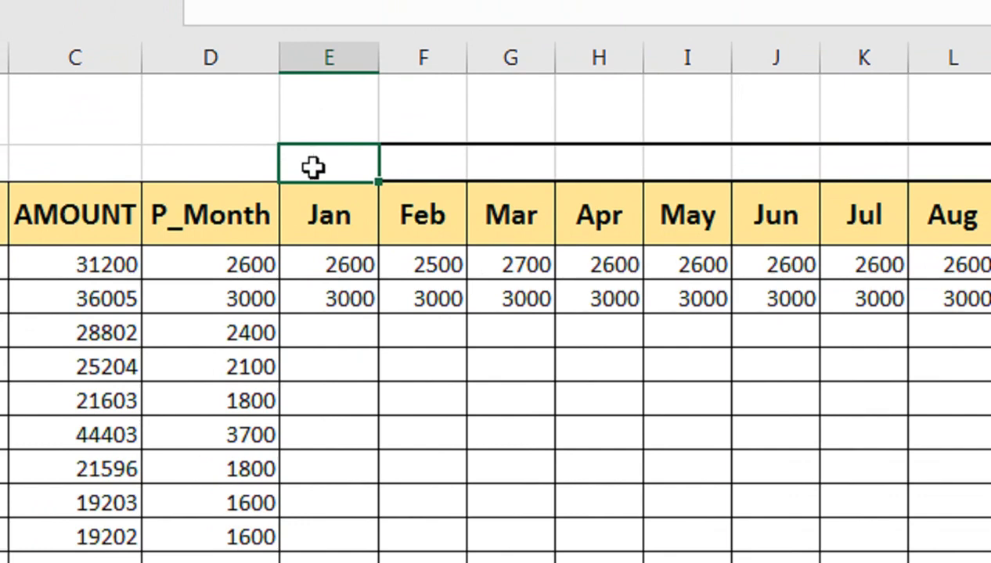
{"action": "left_click", "coordinate": [329, 214]}
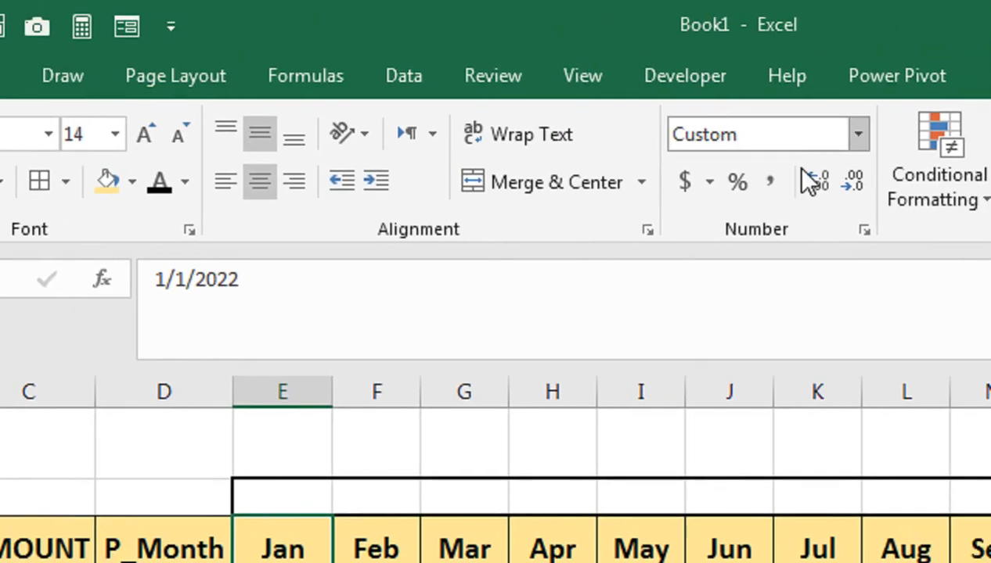
{"action": "left_click", "coordinate": [912, 60]}
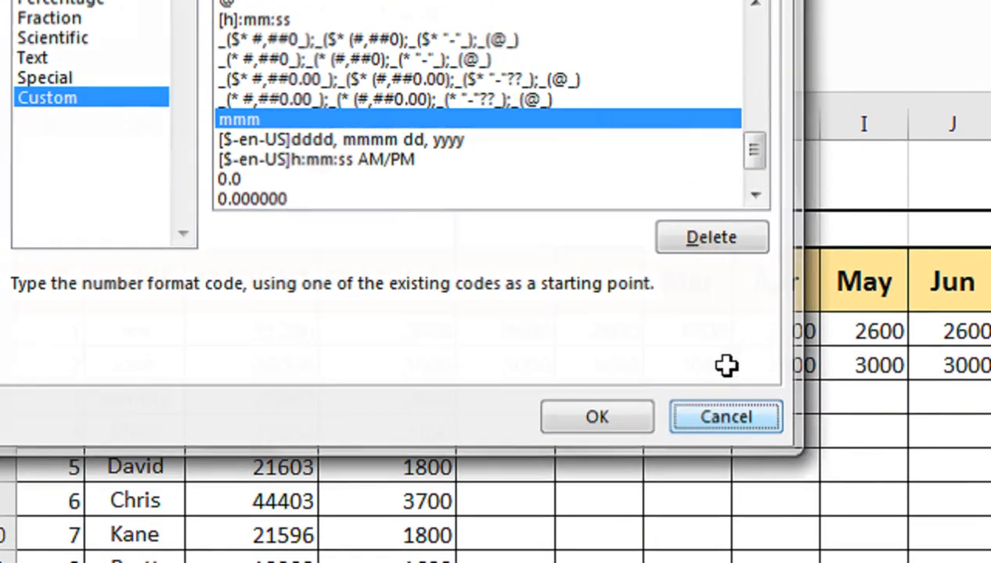
{"action": "key", "text": "Return"}
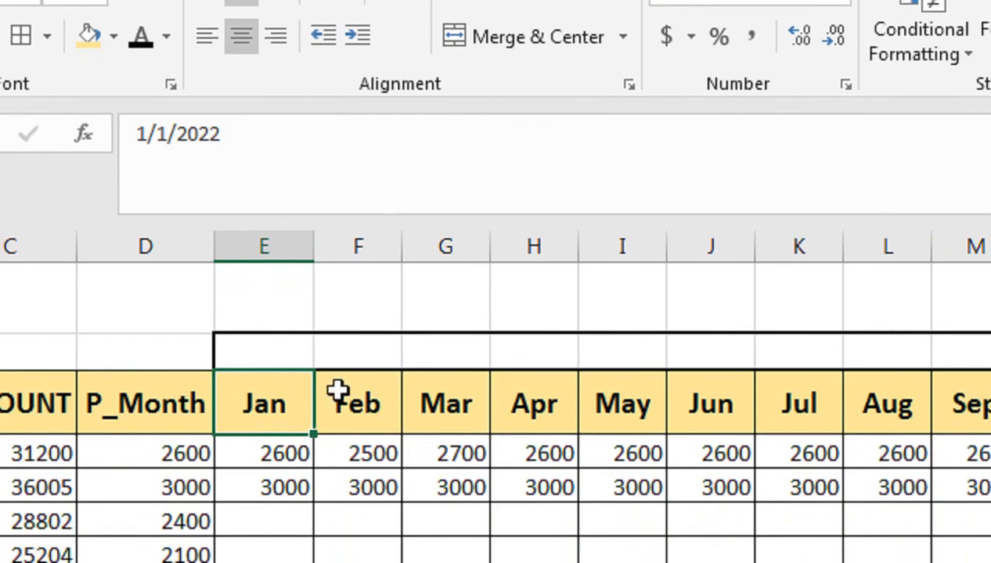
Check the source data on Sheet2, and start a SUMIFS formula in cell E2 with Sheet2!$C:$C as the sum range.
{"action": "left_click", "coordinate": [287, 359]}
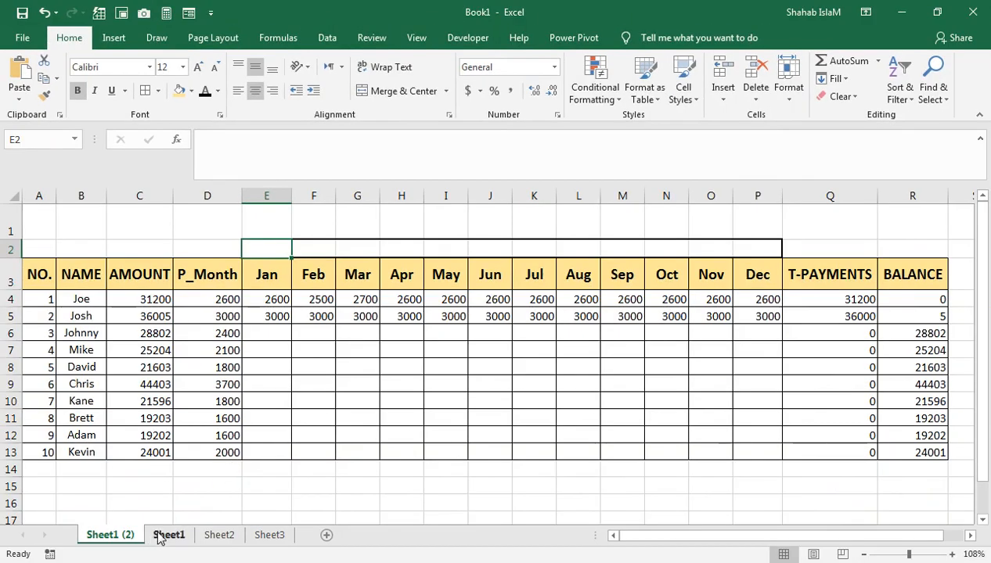
{"action": "left_click", "coordinate": [205, 534]}
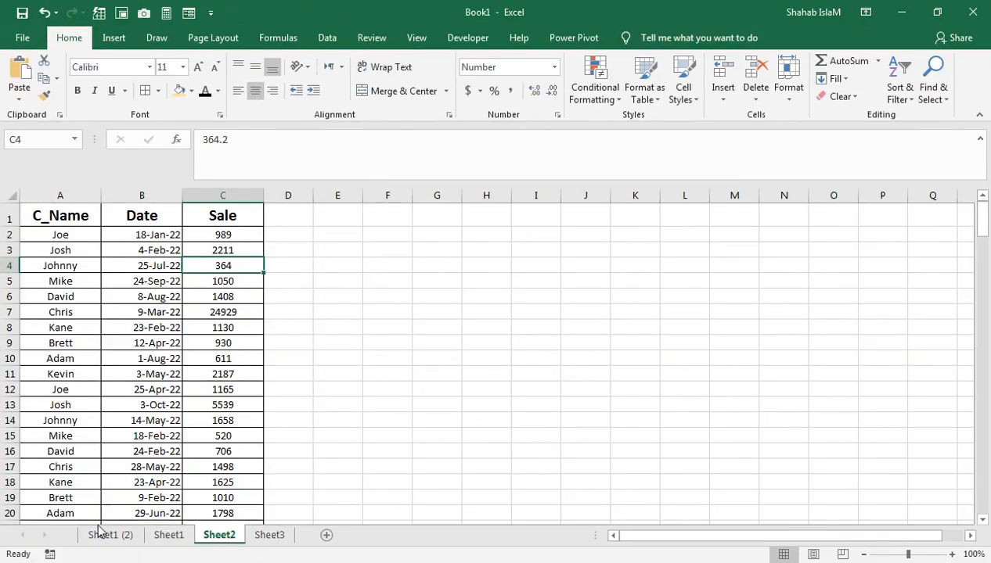
{"action": "left_click", "coordinate": [100, 533]}
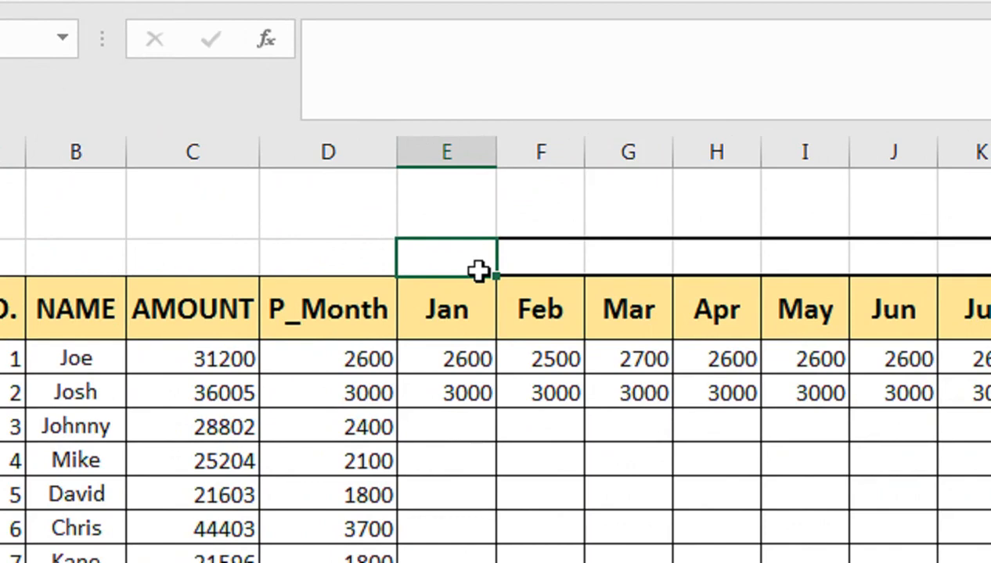
{"action": "type", "text": "=sum"}
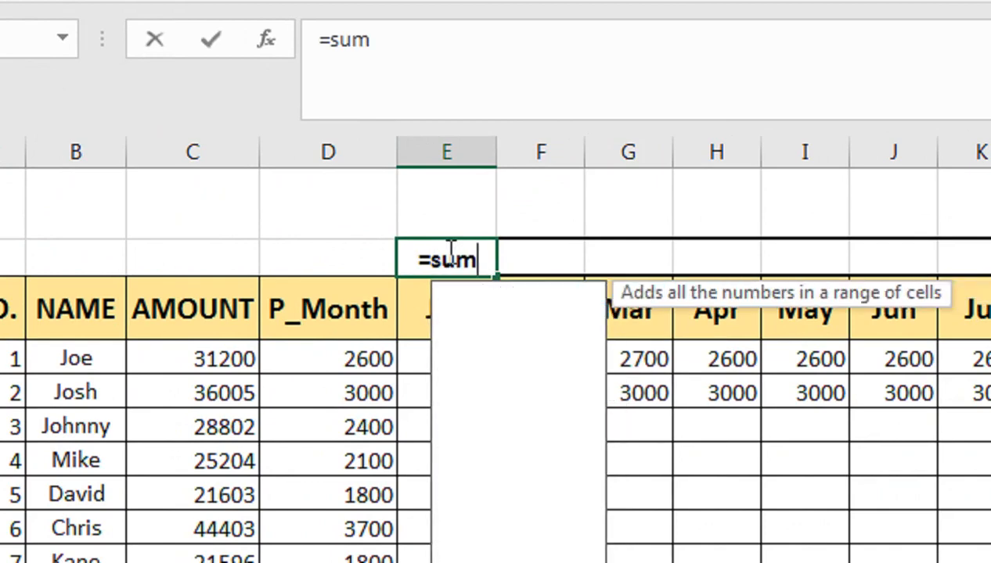
{"action": "type", "text": "if"}
{"action": "key", "text": "Down"}
{"action": "key", "text": "Tab"}
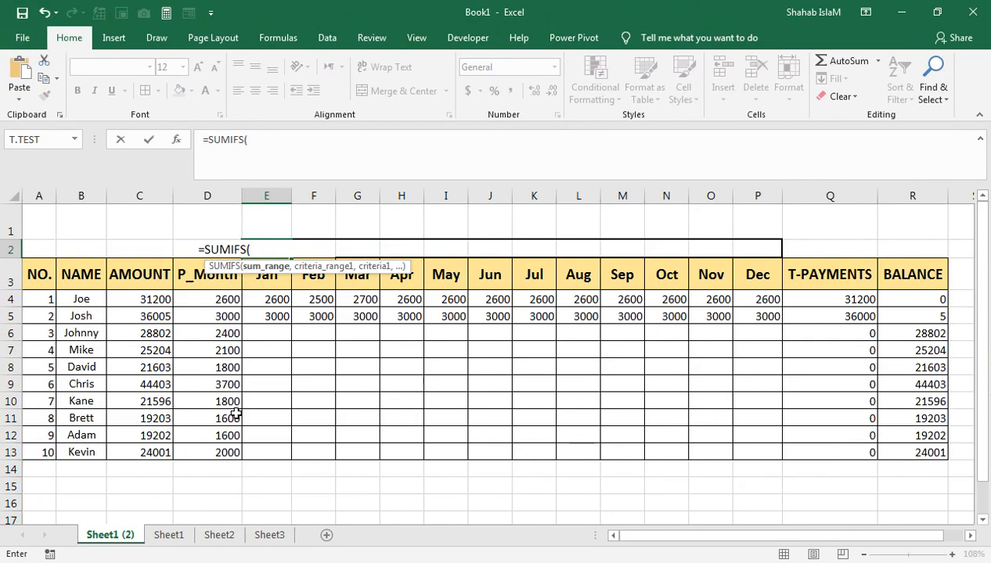
{"action": "left_click", "coordinate": [219, 535]}
{"action": "left_click", "coordinate": [222, 196]}
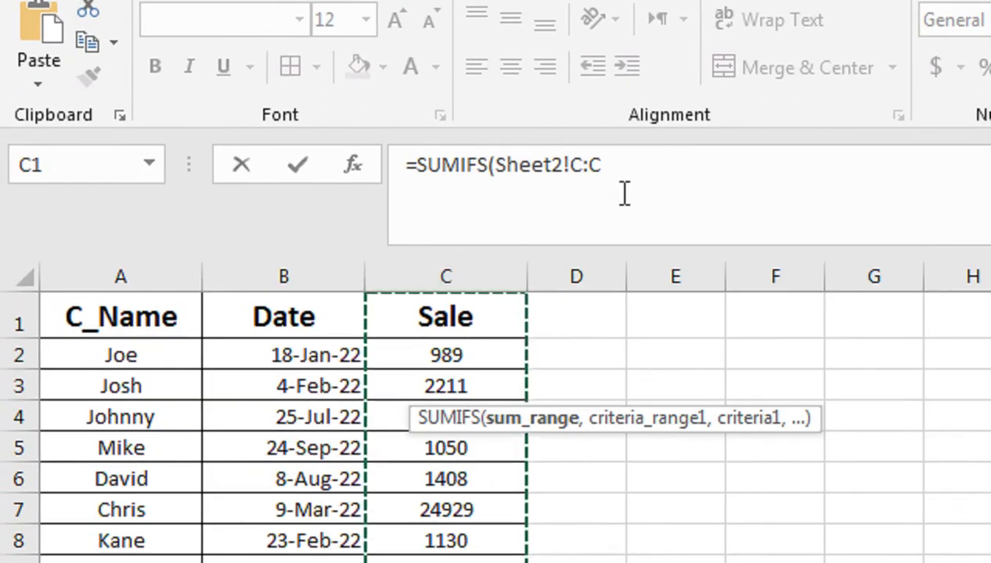
{"action": "key", "text": "F4"}
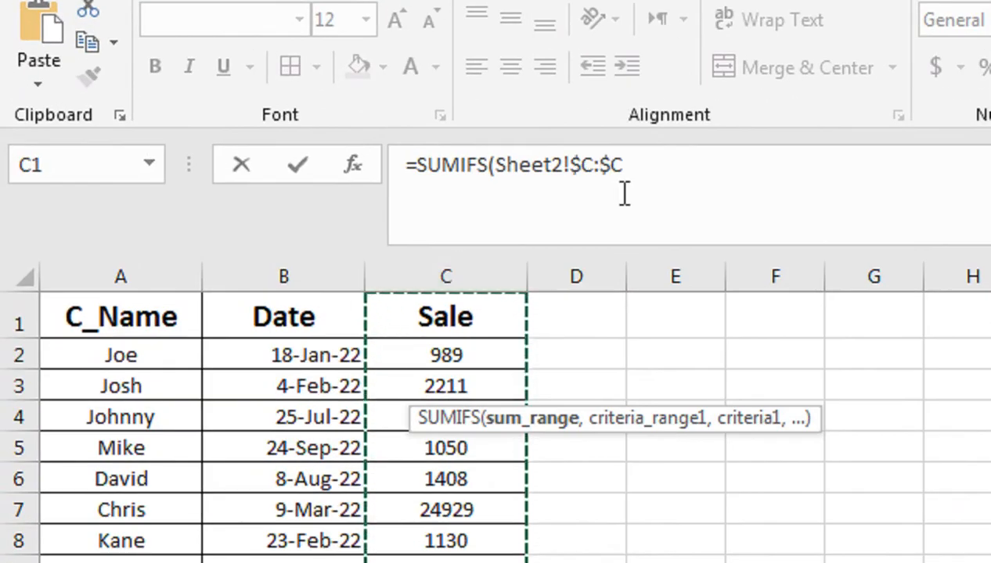
Add Sheet2!$B:$B as the SUMIFS formula's first criteria range, with ">="&'Sheet1 (2)'!E3 as its criterion.
{"action": "type", "text": ","}
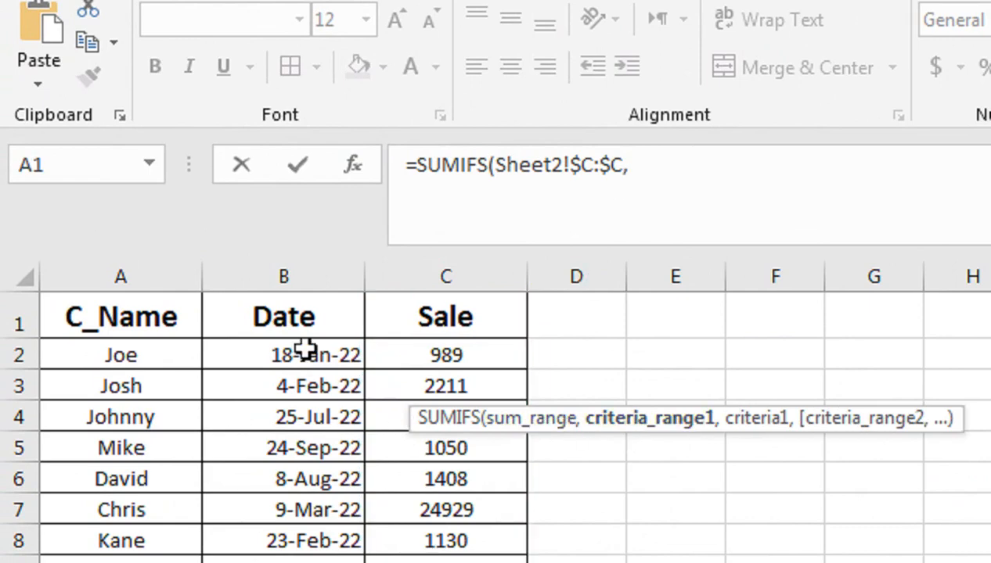
{"action": "left_click", "coordinate": [298, 274]}
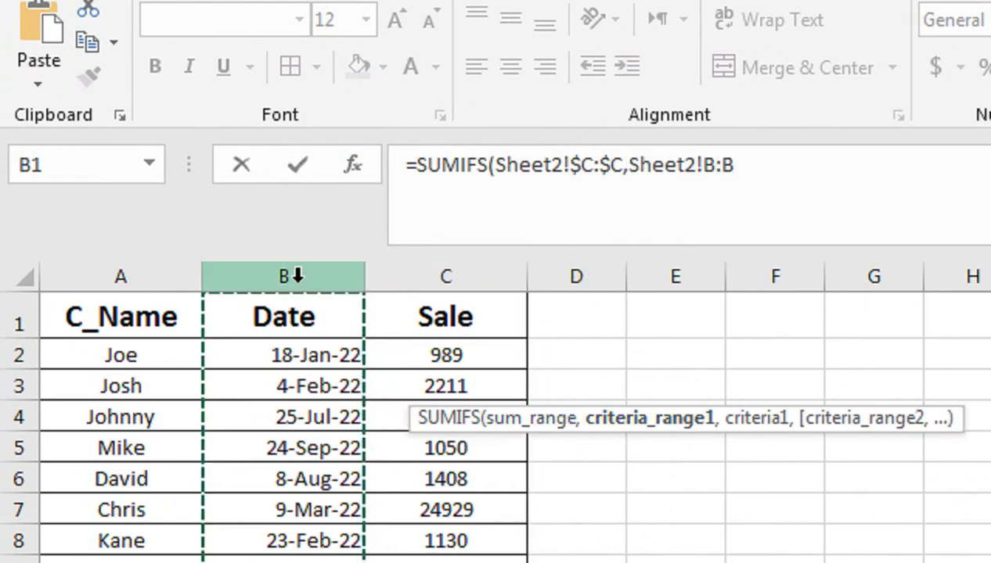
{"action": "key", "text": "F4"}
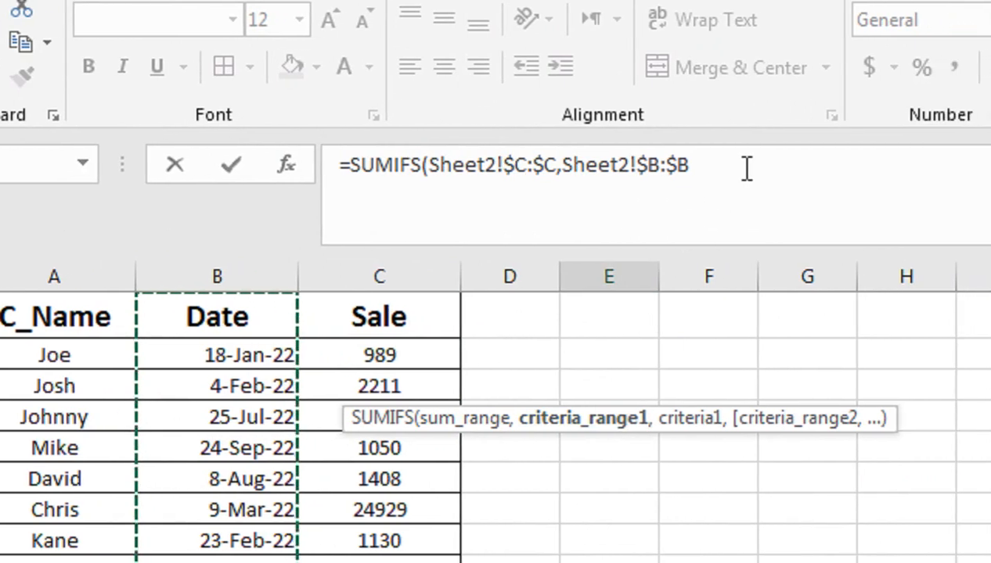
{"action": "type", "text": ",\">=\"&"}
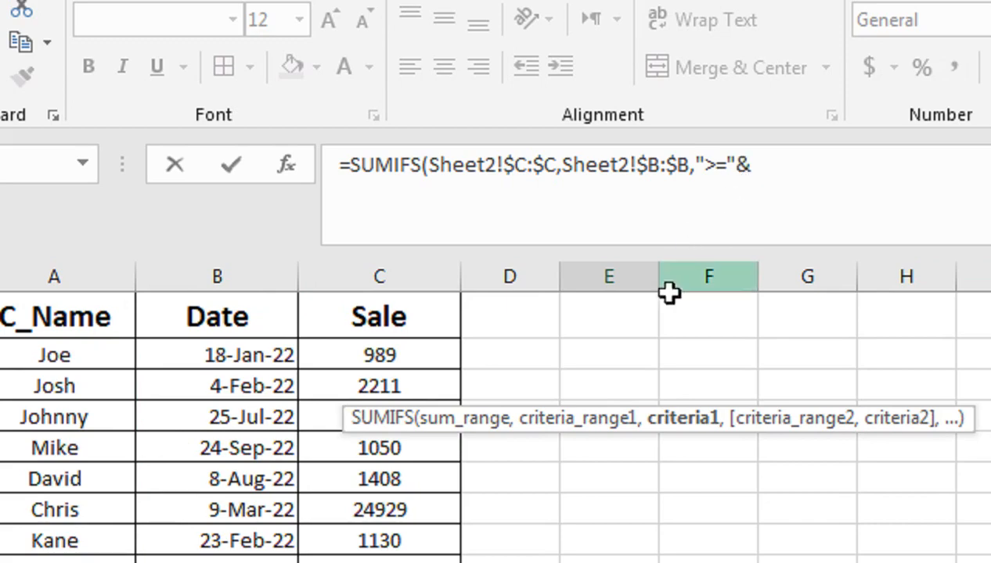
{"action": "left_click", "coordinate": [235, 506]}
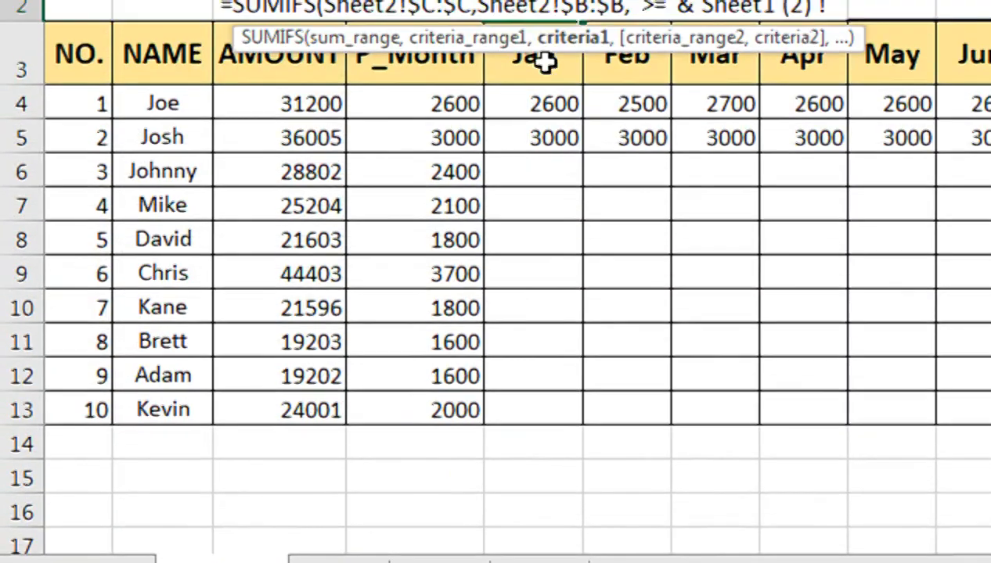
{"action": "left_click", "coordinate": [532, 145]}
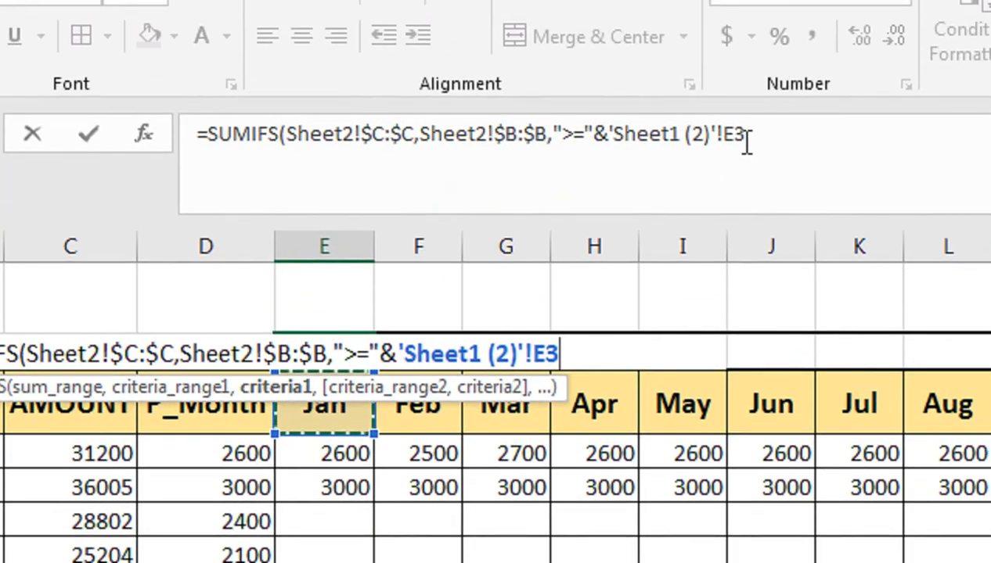
Add Sheet2!$B:$B as the second criteria range and begin its criterion with "<="&.
{"action": "type", "text": ","}
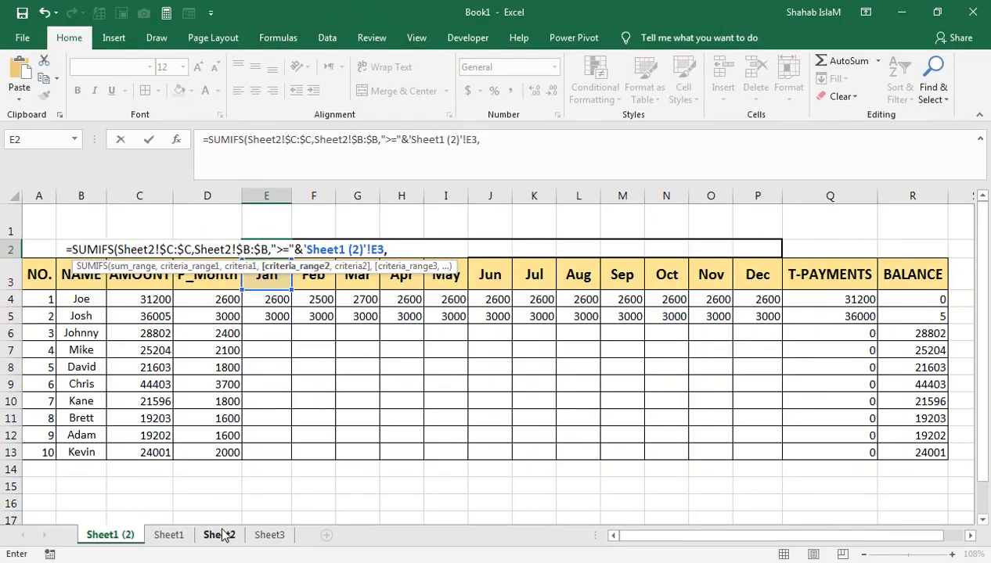
{"action": "left_click", "coordinate": [220, 535]}
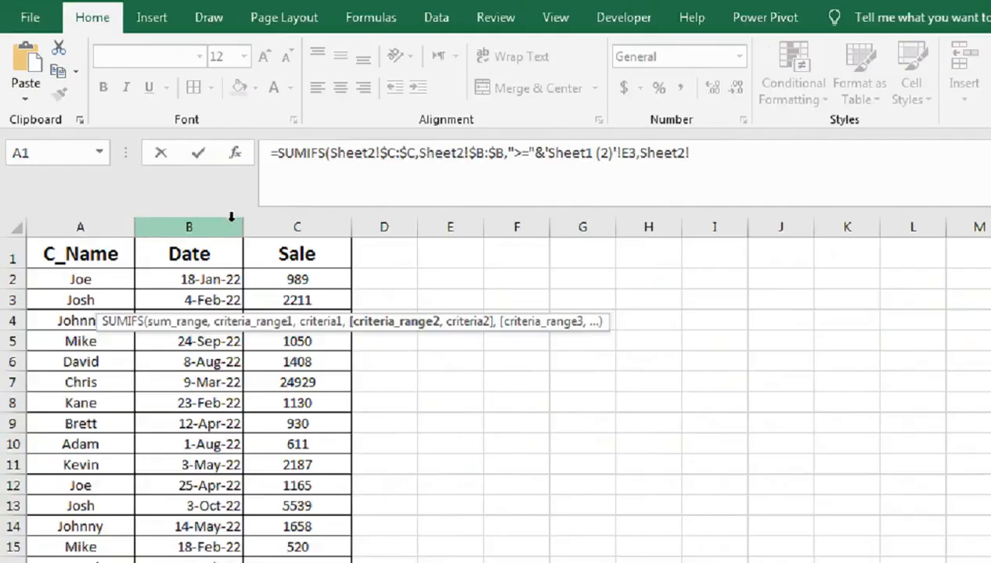
{"action": "left_click", "coordinate": [141, 196]}
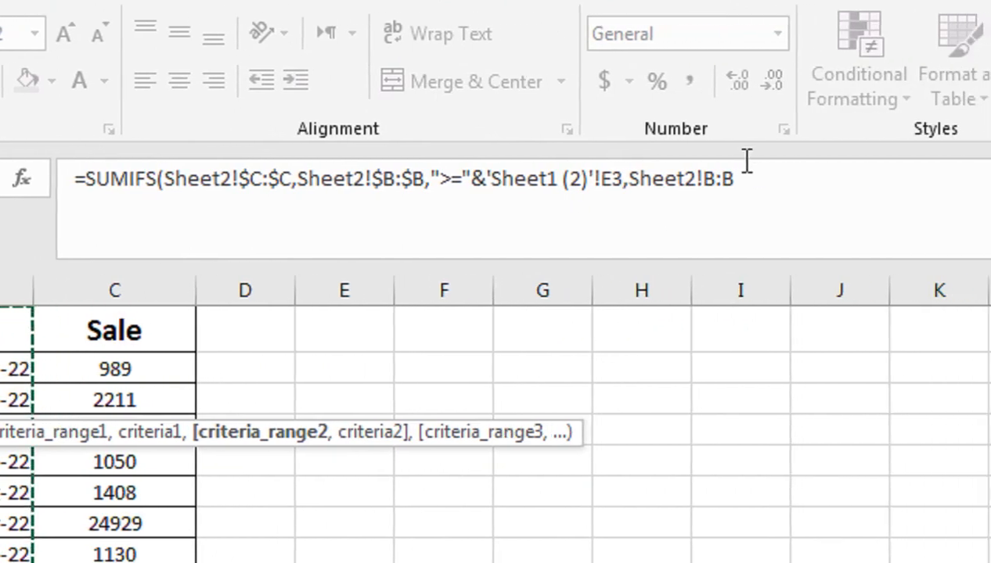
{"action": "key", "text": "F4"}
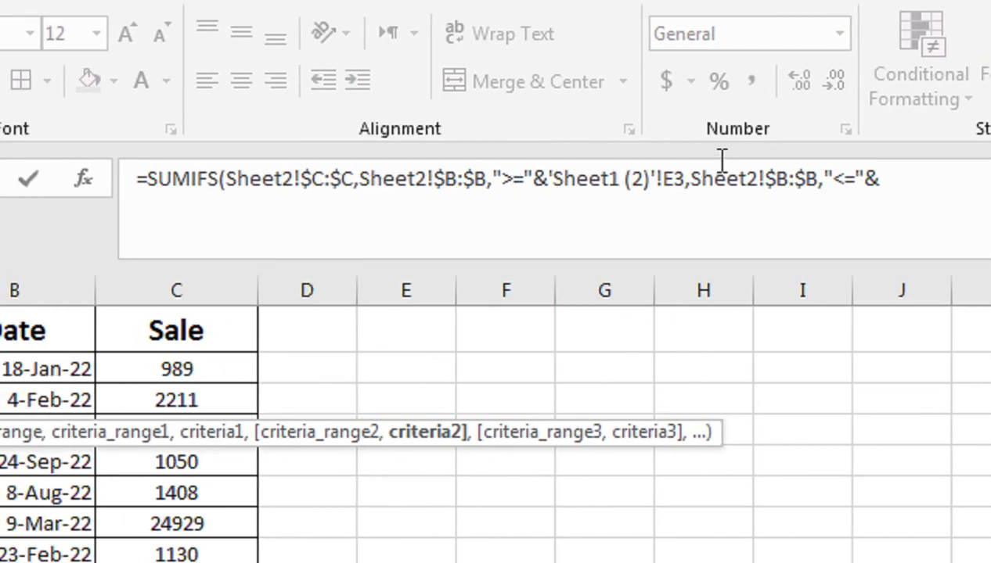
{"action": "left_click", "coordinate": [931, 179]}
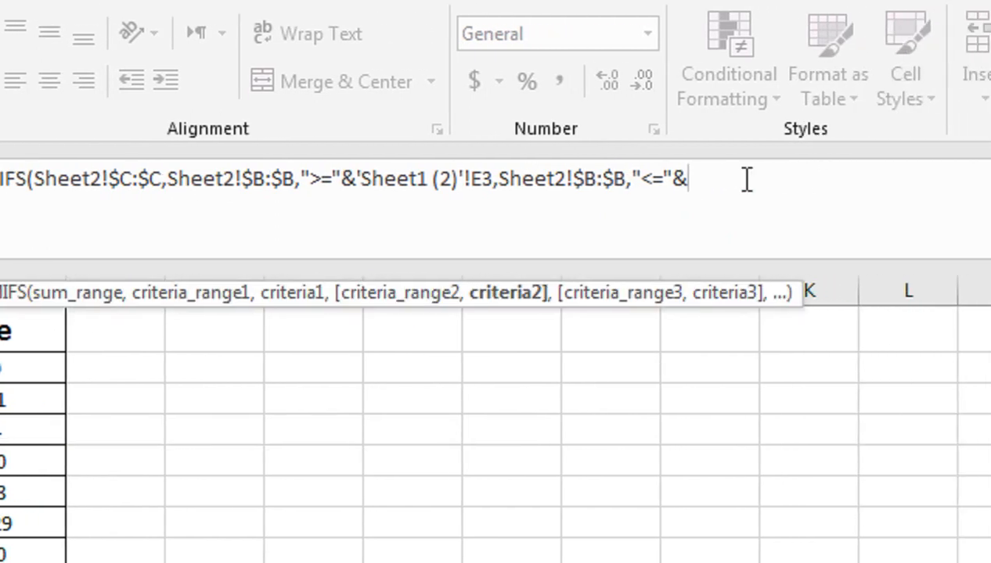
Complete the second criterion with EOMONTH('Sheet1 (2)'!E3,0) and enter the finished SUMIFS formula in E2.
{"action": "type", "text": "eo"}
{"action": "key", "text": "Tab"}
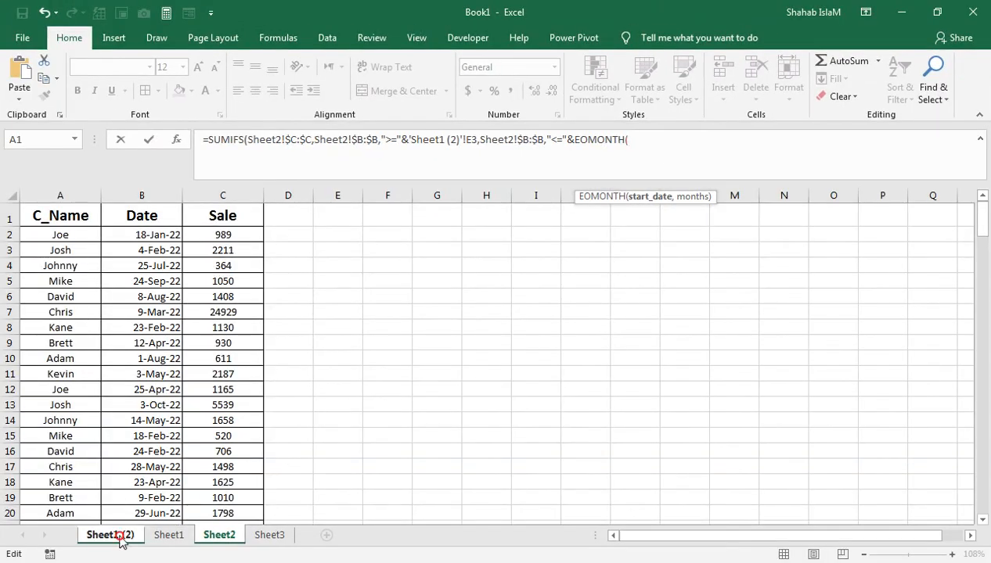
{"action": "left_click", "coordinate": [121, 538]}
{"action": "left_click", "coordinate": [318, 287]}
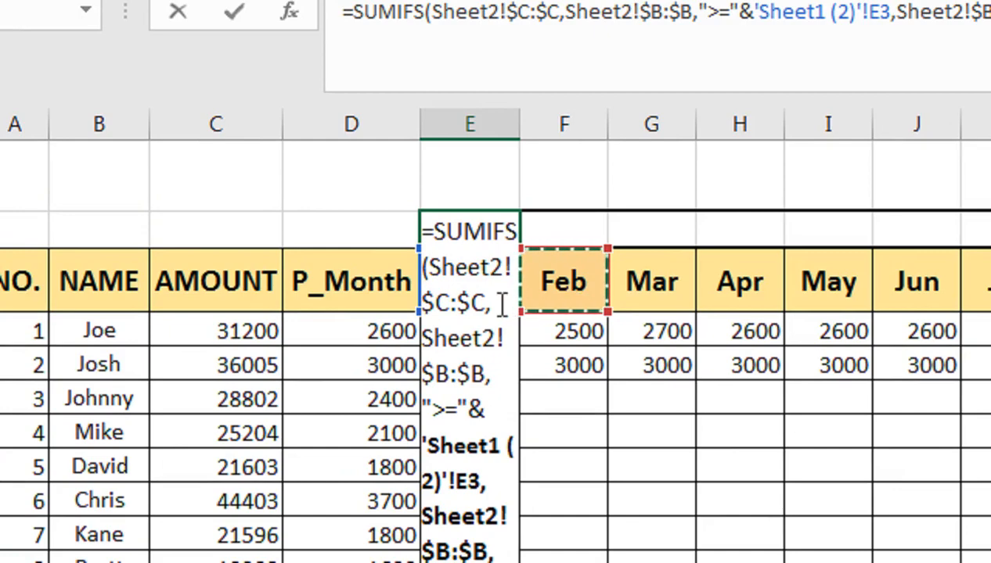
{"action": "key", "text": "Left"}
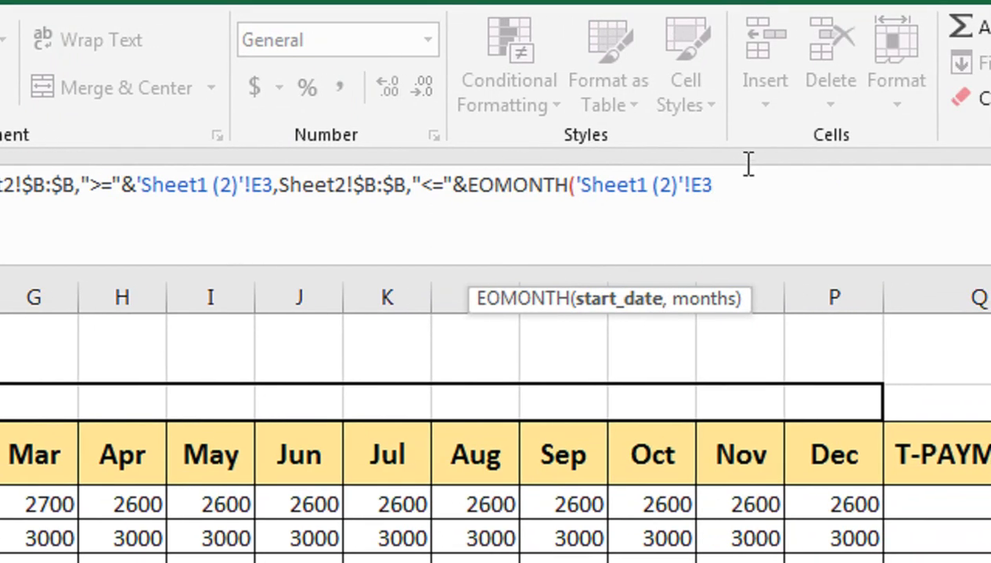
{"action": "type", "text": ",0"}
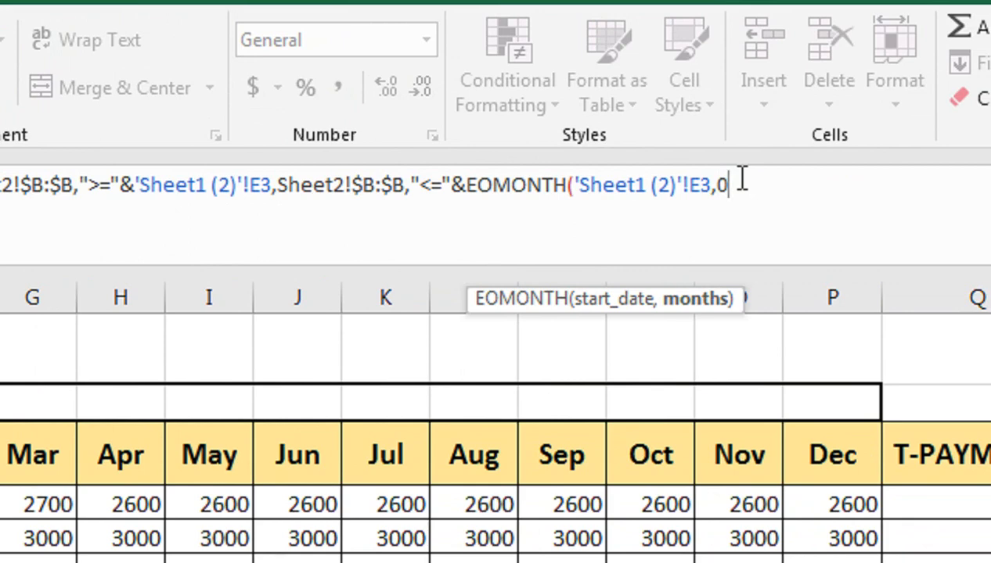
{"action": "type", "text": ")"}
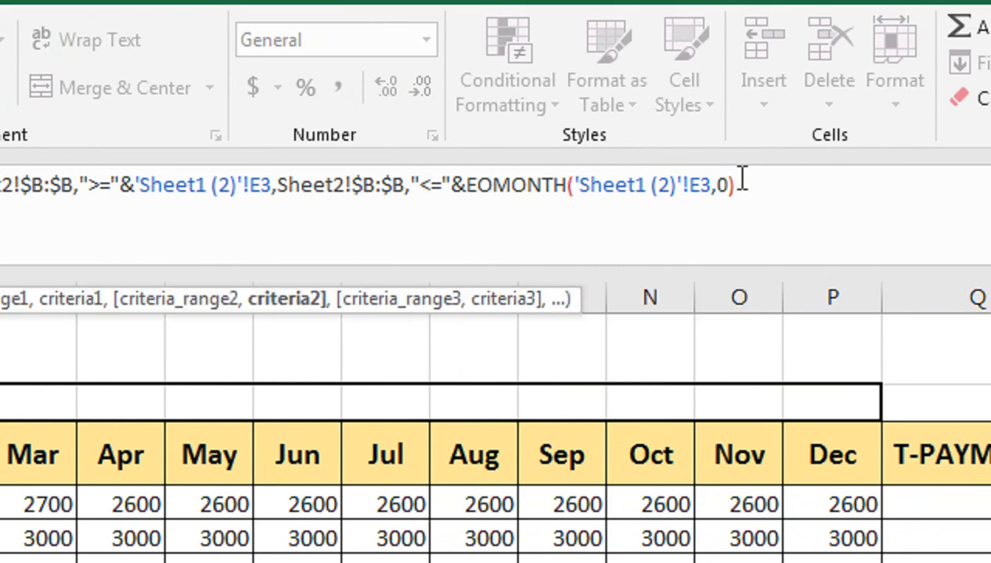
{"action": "type", "text": ")'!E3,Sheet"}
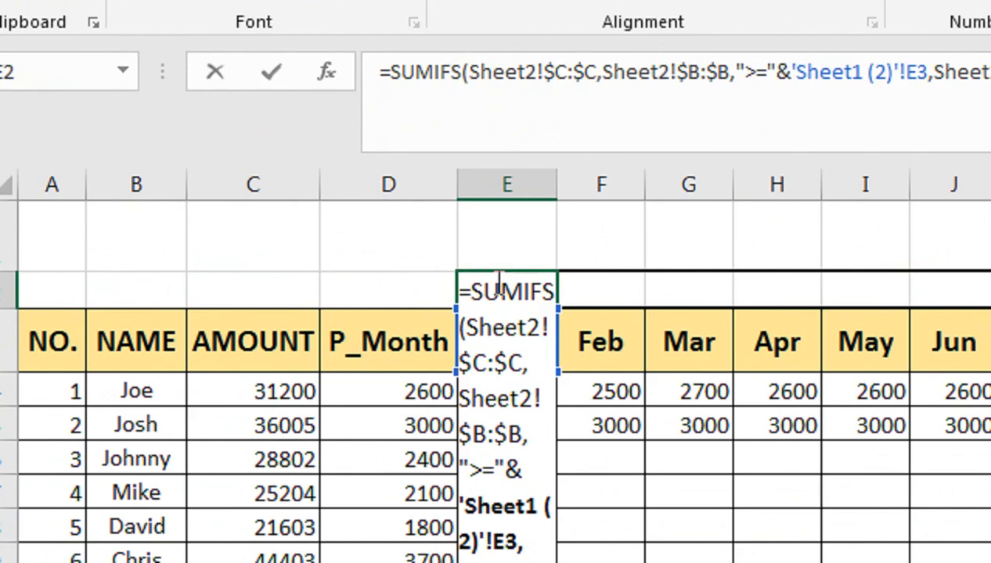
{"action": "key", "text": "Return"}
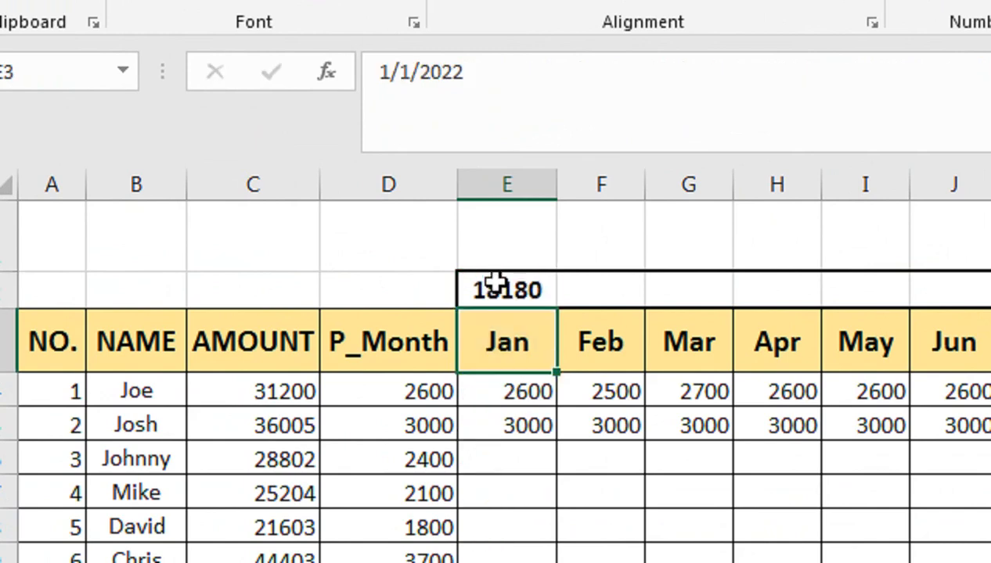
Check the Jan sales formula against the Sheet2 data and the SUMIF in C4, and fill E2 across to Dec in P2.
{"action": "left_click", "coordinate": [530, 295]}
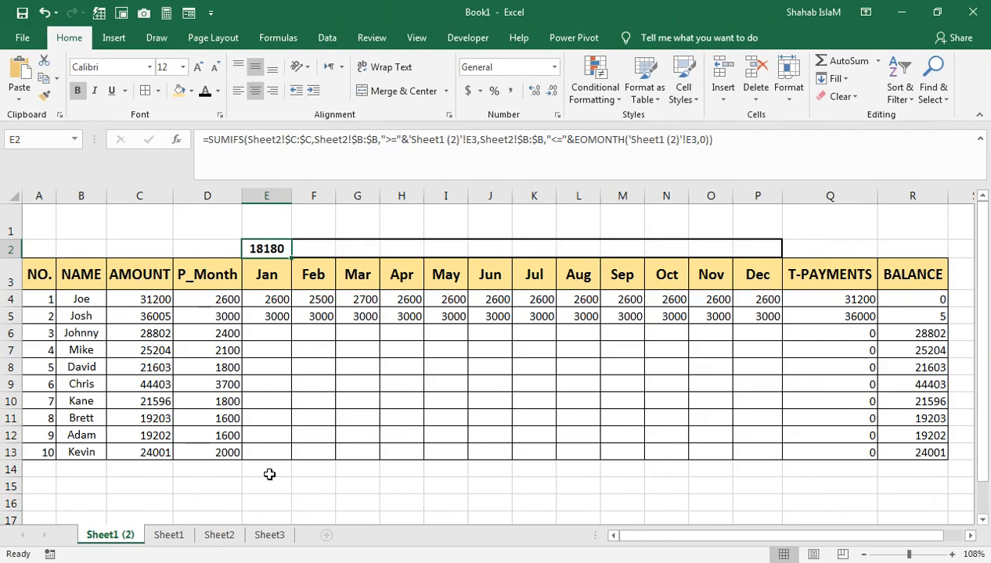
{"action": "left_click", "coordinate": [220, 534]}
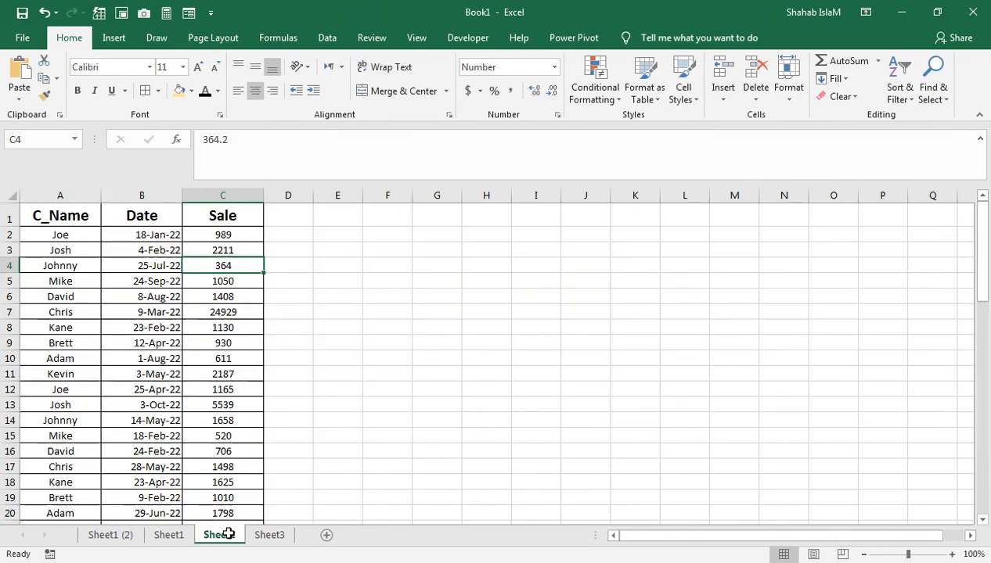
{"action": "left_click", "coordinate": [134, 535]}
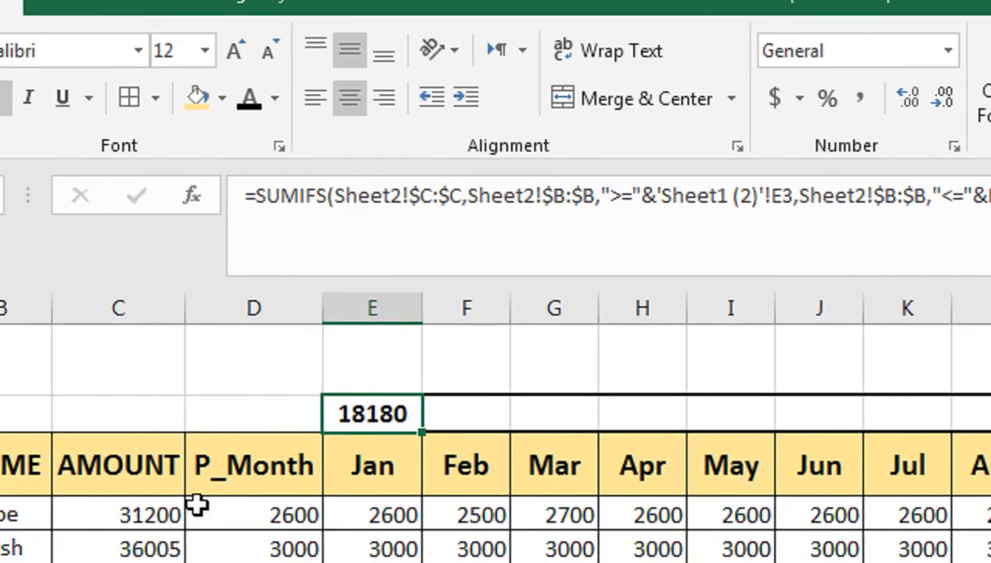
{"action": "left_click", "coordinate": [180, 504]}
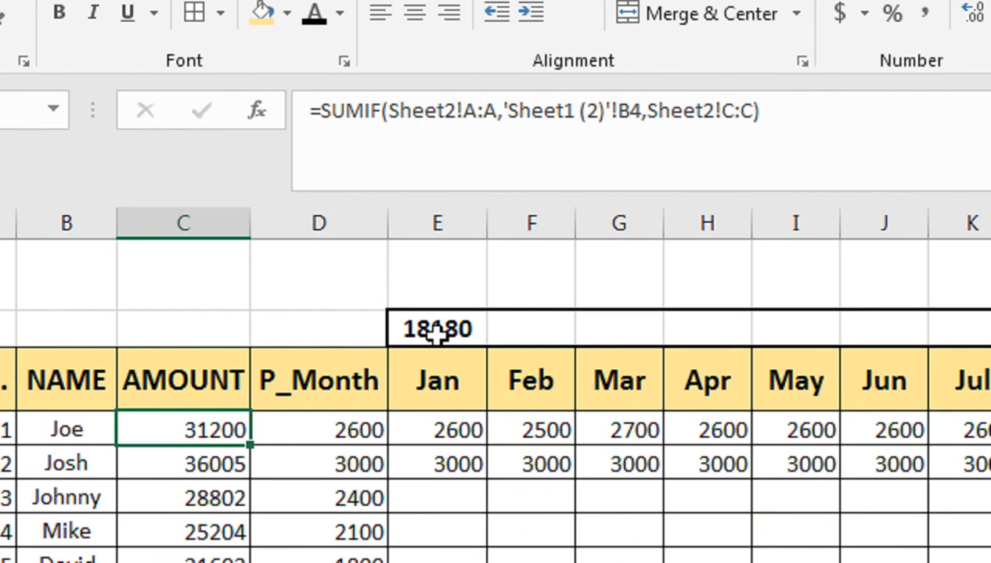
{"action": "left_click", "coordinate": [436, 330]}
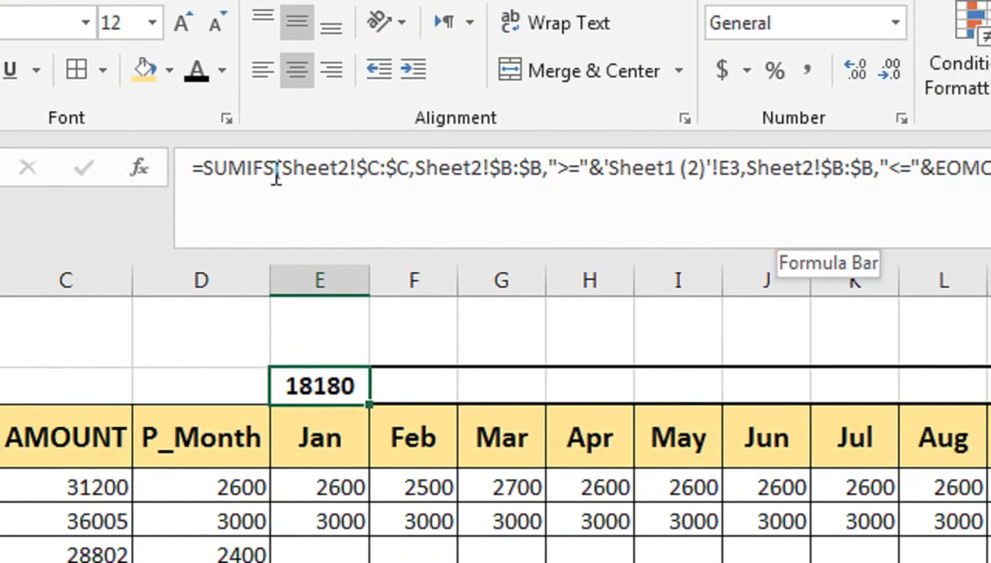
{"action": "left_click_drag", "start_coordinate": [366, 404], "coordinate": [969, 383]}
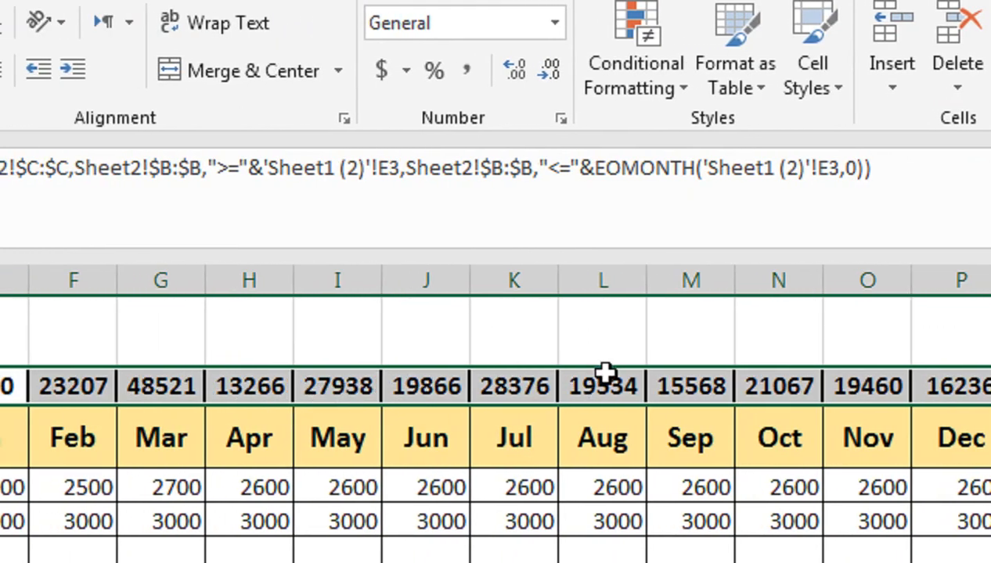
Total the monthly sales in Q2 with =SUM(E2:P2).
{"action": "left_click", "coordinate": [990, 383]}
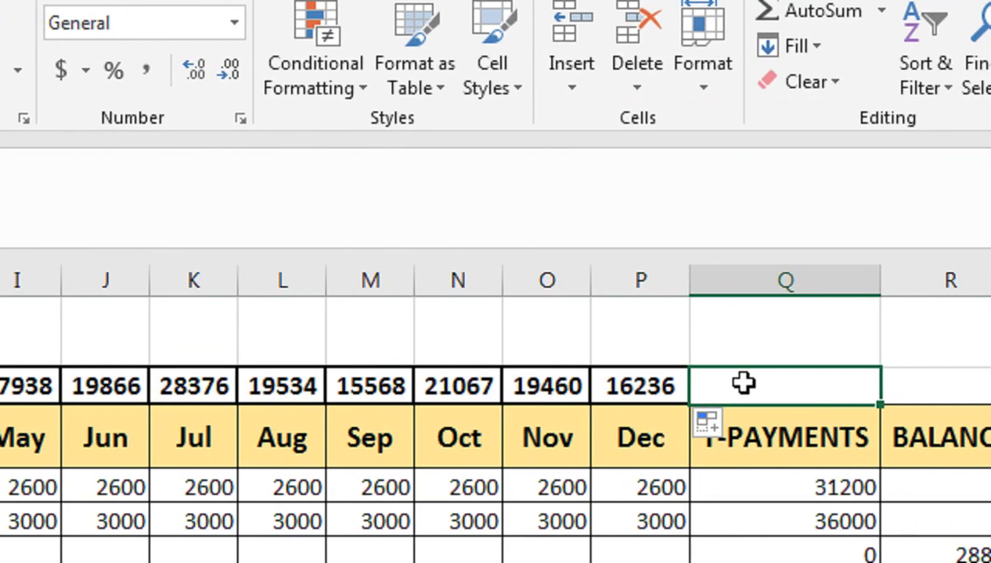
{"action": "key", "text": "alt+equal"}
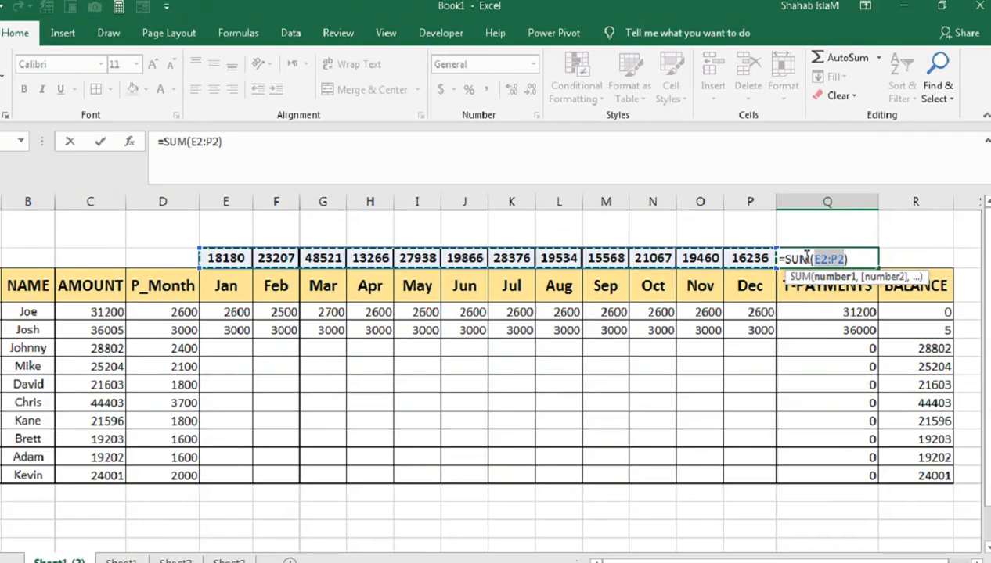
{"action": "key", "text": "Return"}
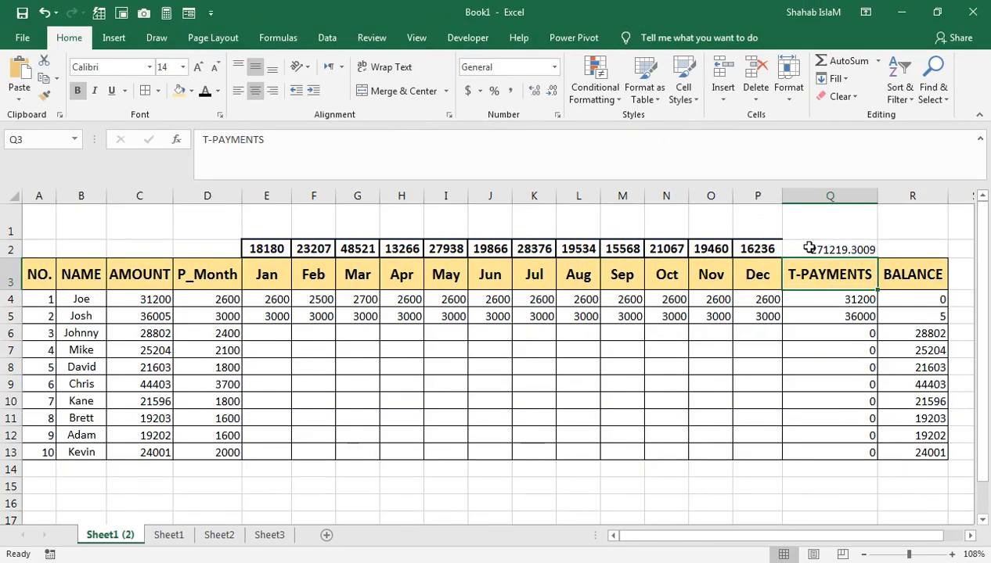
{"action": "left_click", "coordinate": [809, 256]}
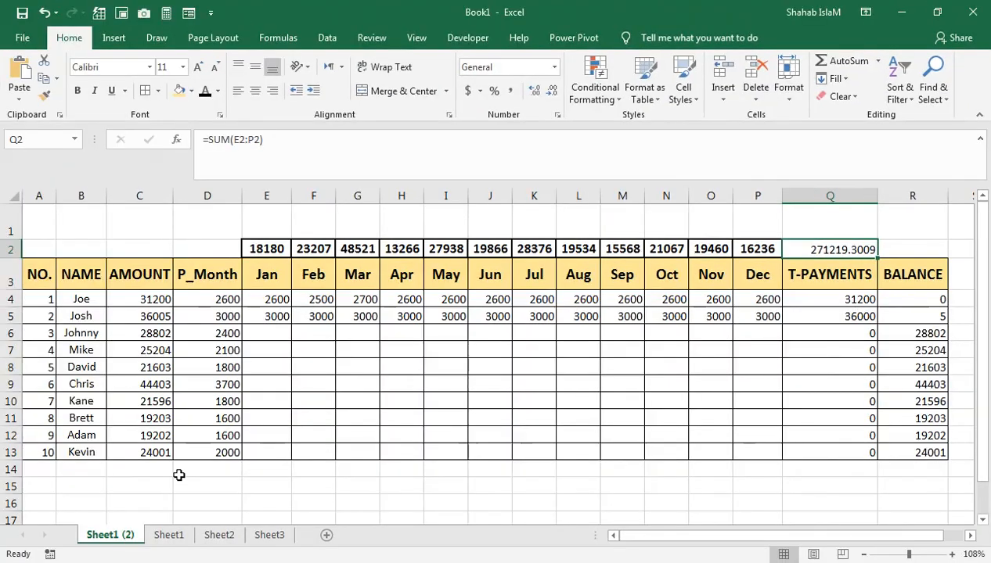
Total the AMOUNT column in C14 with =SUM(C4:C13).
{"action": "left_click", "coordinate": [155, 471]}
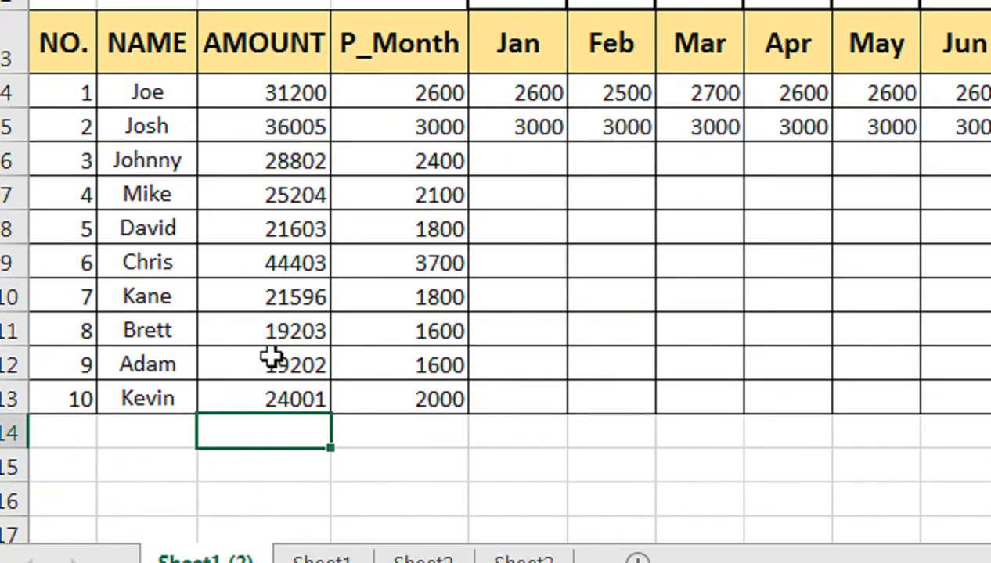
{"action": "key", "text": "alt+equal"}
{"action": "key", "text": "Return"}
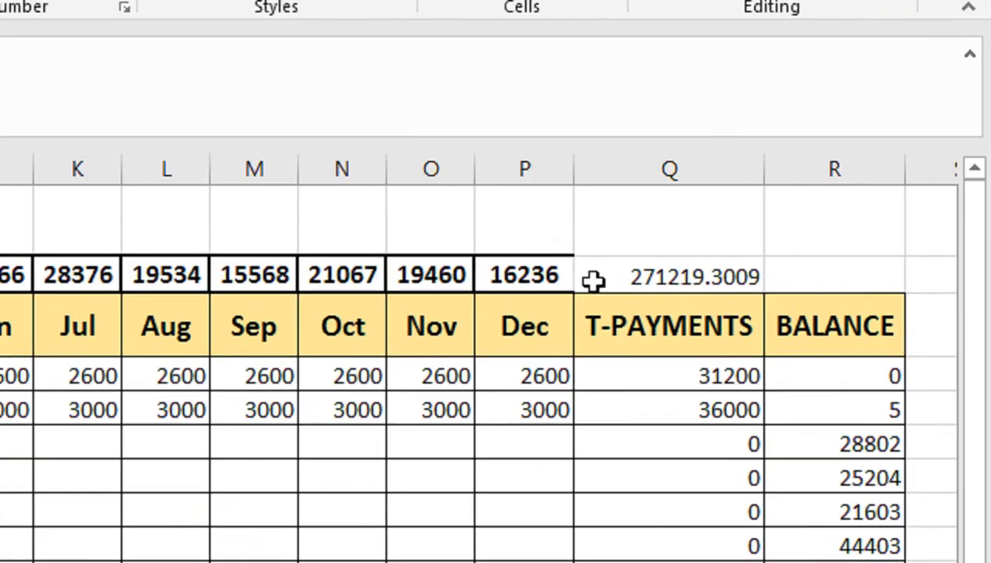
Format the monthly sales total in Q2 with a black fill and white font.
{"action": "left_click", "coordinate": [699, 278]}
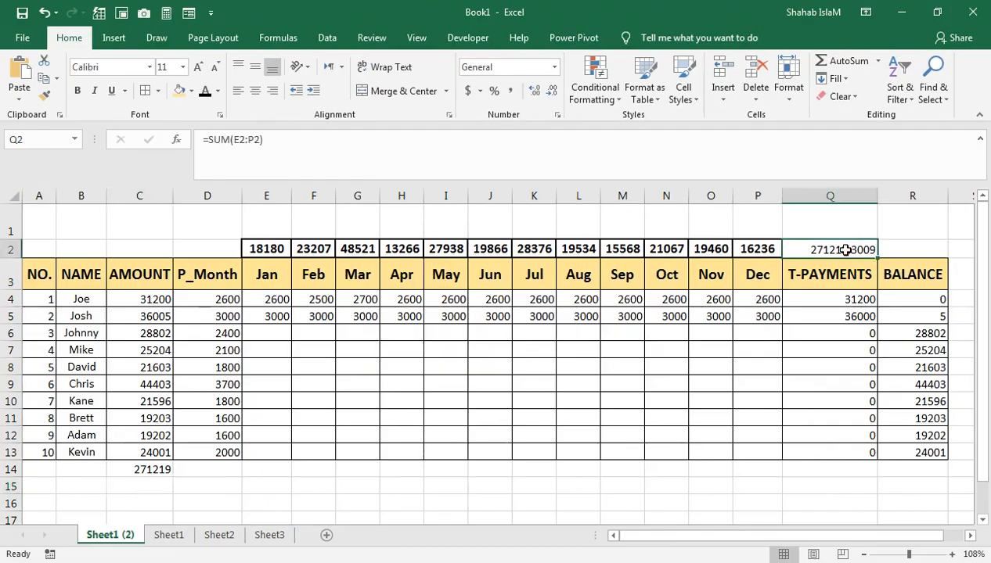
{"action": "left_click", "coordinate": [191, 91]}
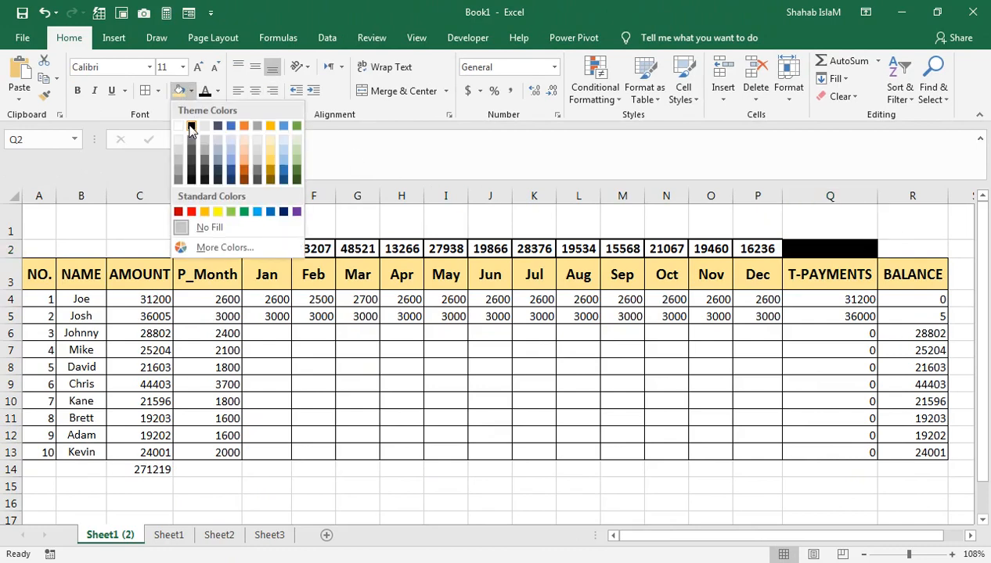
{"action": "left_click", "coordinate": [191, 128]}
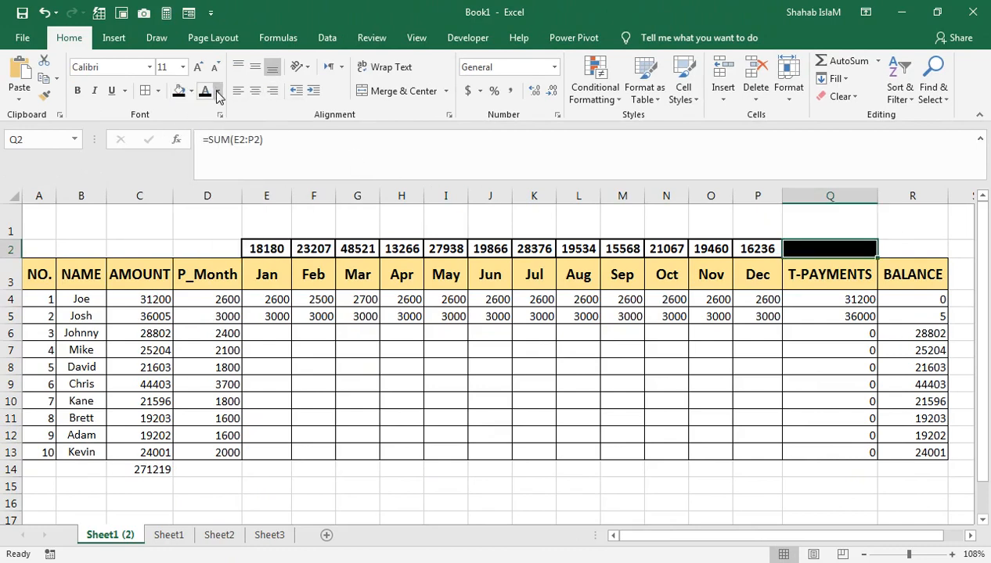
{"action": "left_click", "coordinate": [217, 94]}
{"action": "left_click", "coordinate": [201, 140]}
Format the AMOUNT total in C14 with a black fill and white font, and increase the height of row 1.
{"action": "left_click", "coordinate": [115, 467]}
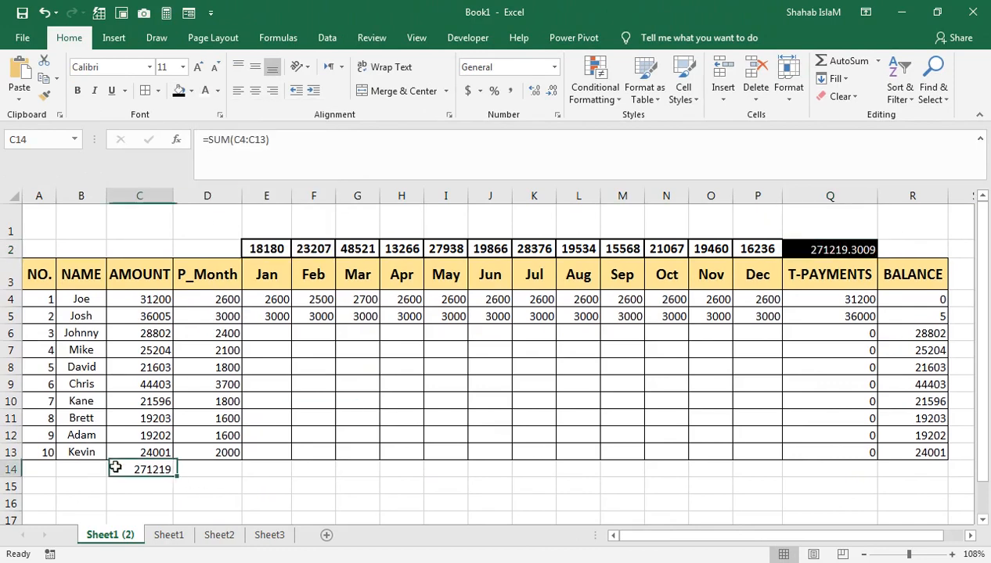
{"action": "left_click", "coordinate": [179, 90]}
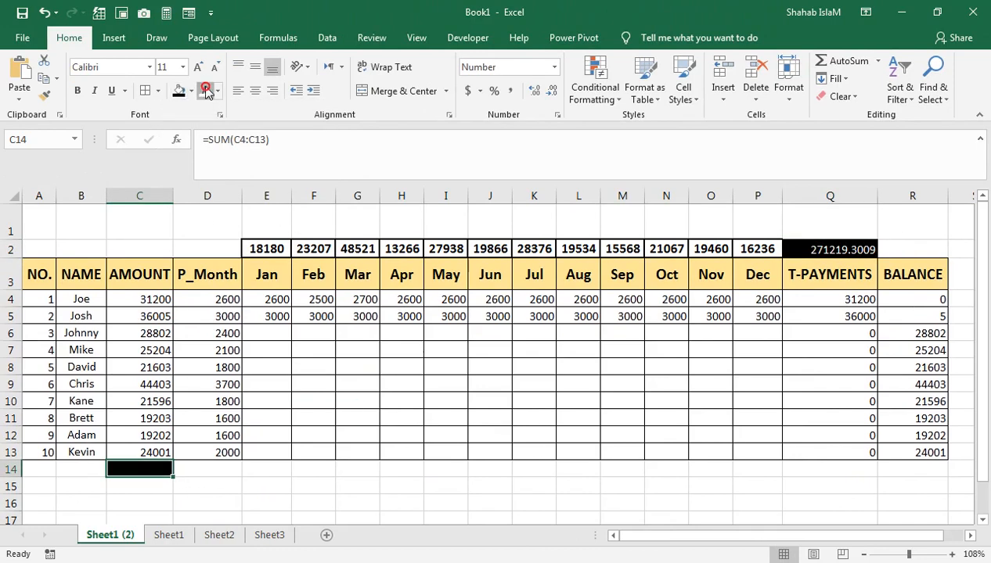
{"action": "left_click", "coordinate": [206, 91]}
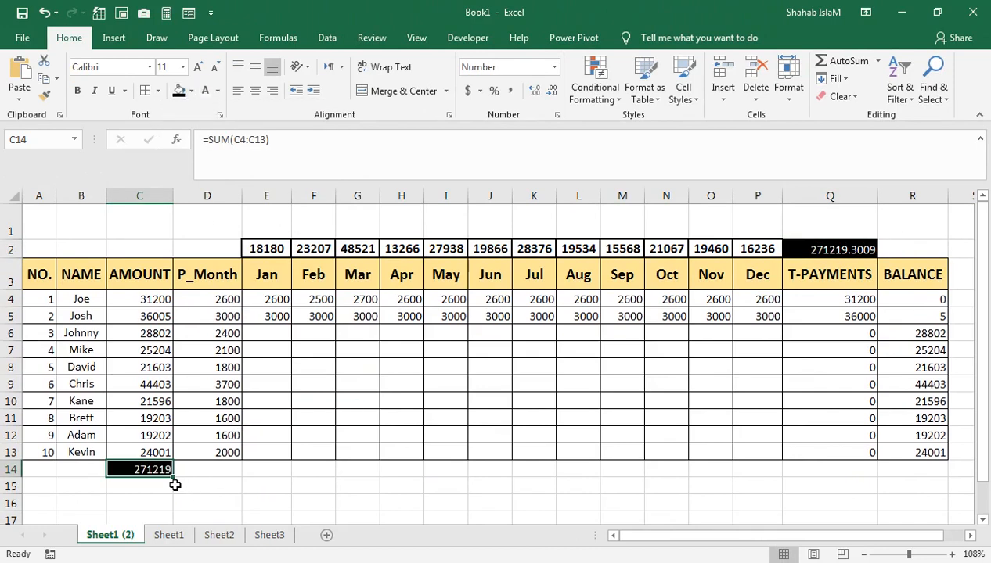
{"action": "left_click", "coordinate": [653, 416]}
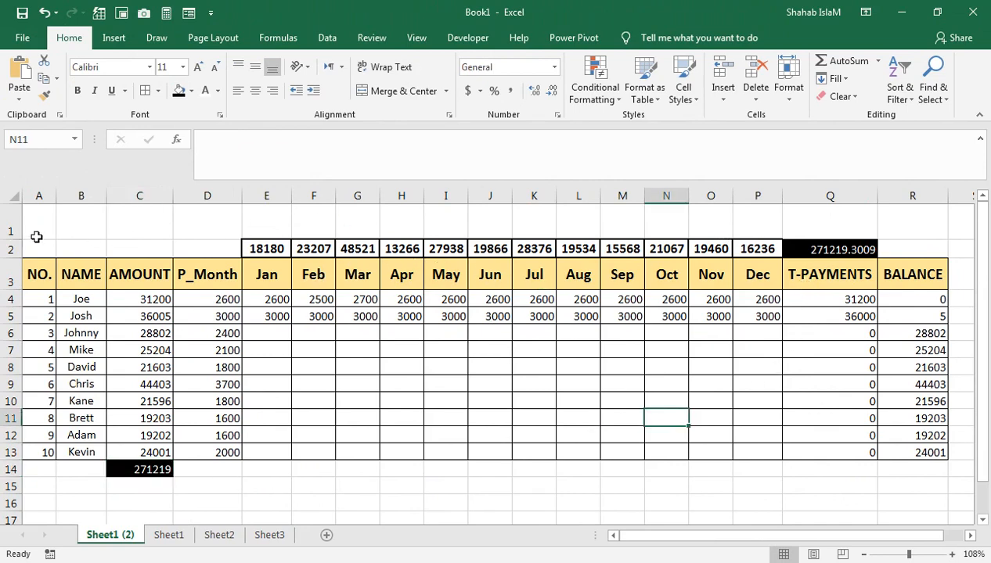
{"action": "left_click_drag", "start_coordinate": [9, 240], "coordinate": [10, 256]}
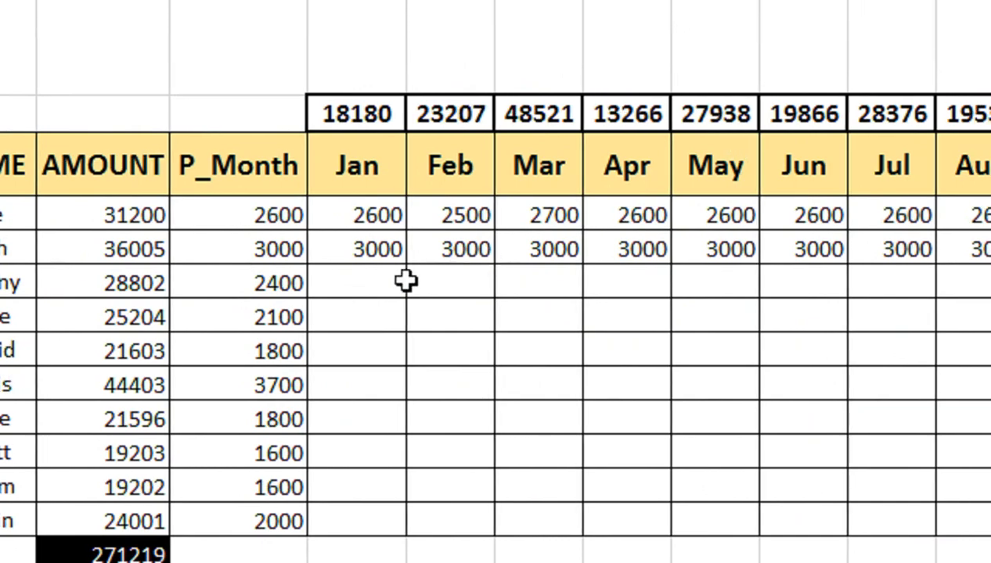
Enter the row 6 customer's payments for Jan to Apr in E6:H6 as 2400, 2400, 2500 and 2300.
{"action": "left_click", "coordinate": [408, 280]}
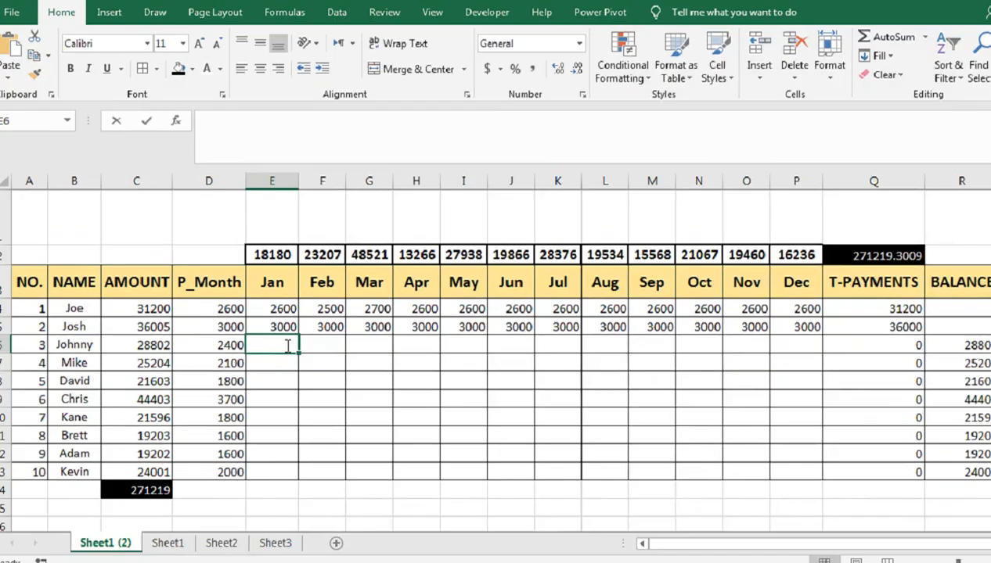
{"action": "type", "text": "2400"}
{"action": "key", "text": "Tab"}
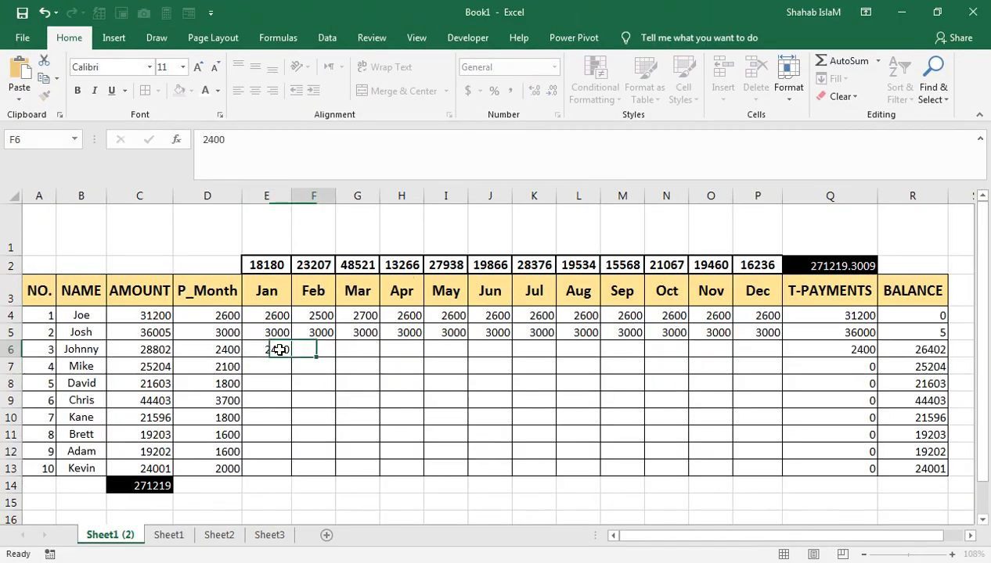
{"action": "type", "text": "240"}
{"action": "key", "text": "Tab"}
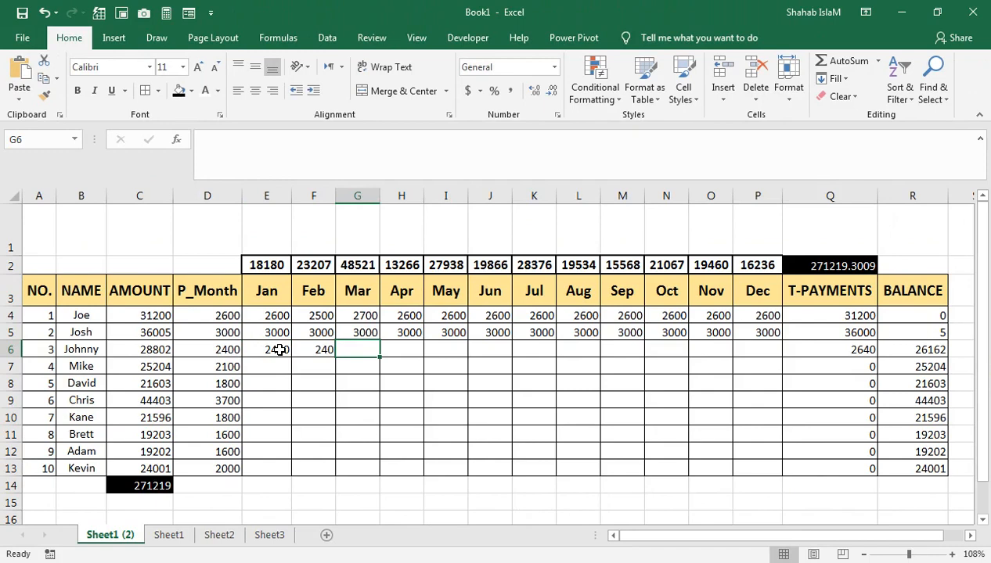
{"action": "key", "text": "Left"}
{"action": "type", "text": "2400"}
{"action": "key", "text": "Tab"}
{"action": "type", "text": "250"}
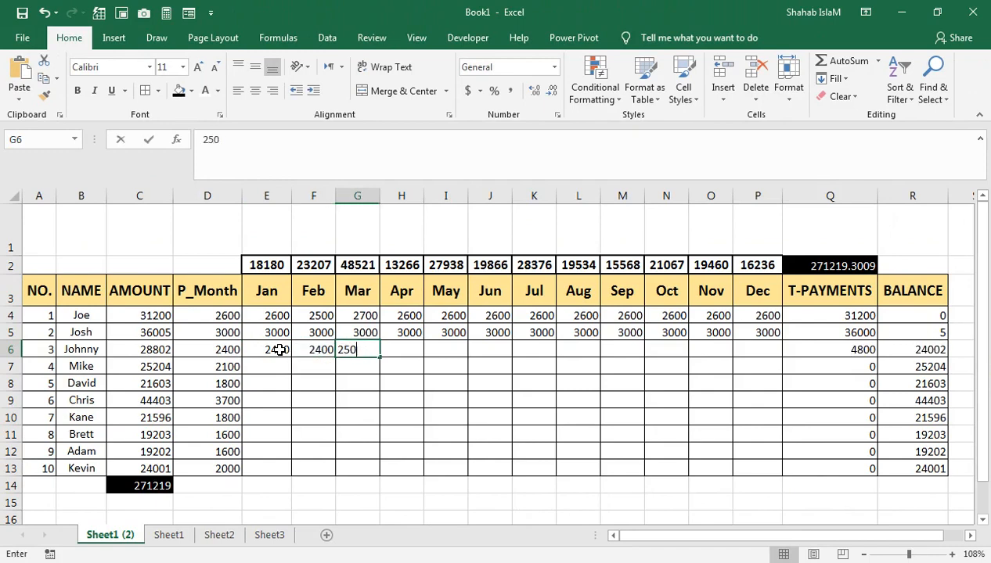
{"action": "type", "text": "0"}
{"action": "key", "text": "Tab"}
{"action": "type", "text": "23"}
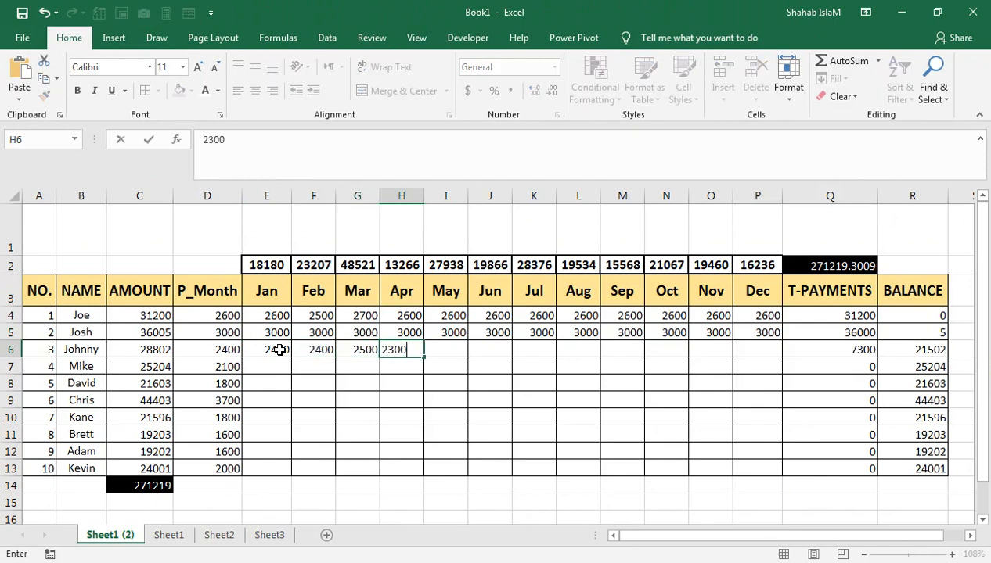
{"action": "key", "text": "Tab"}
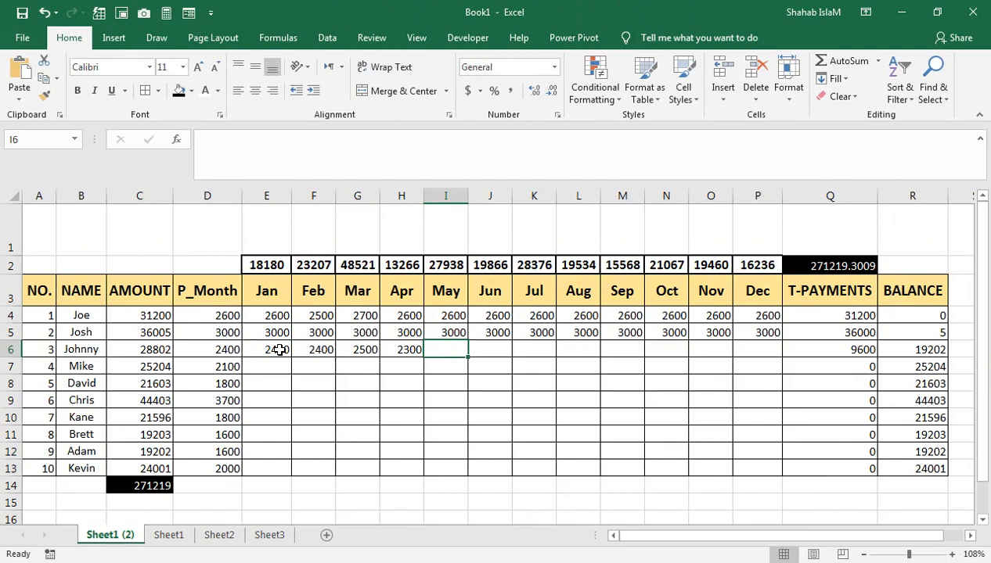
Enter the row 6 customer's payments for May to Jul in I6:K6 as 2000, 2800 and 2400.
{"action": "type", "text": "2000"}
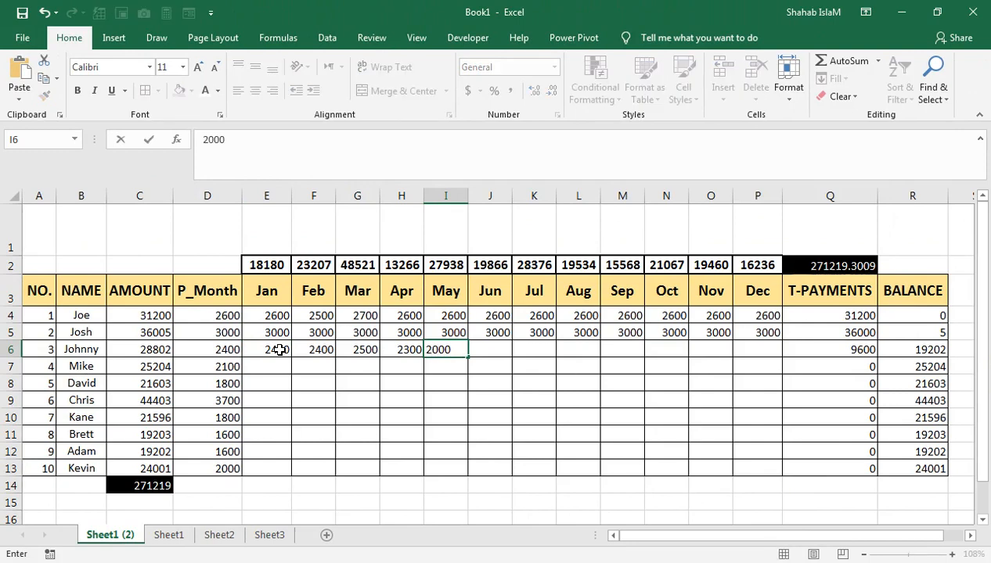
{"action": "key", "text": "Tab"}
{"action": "type", "text": "28"}
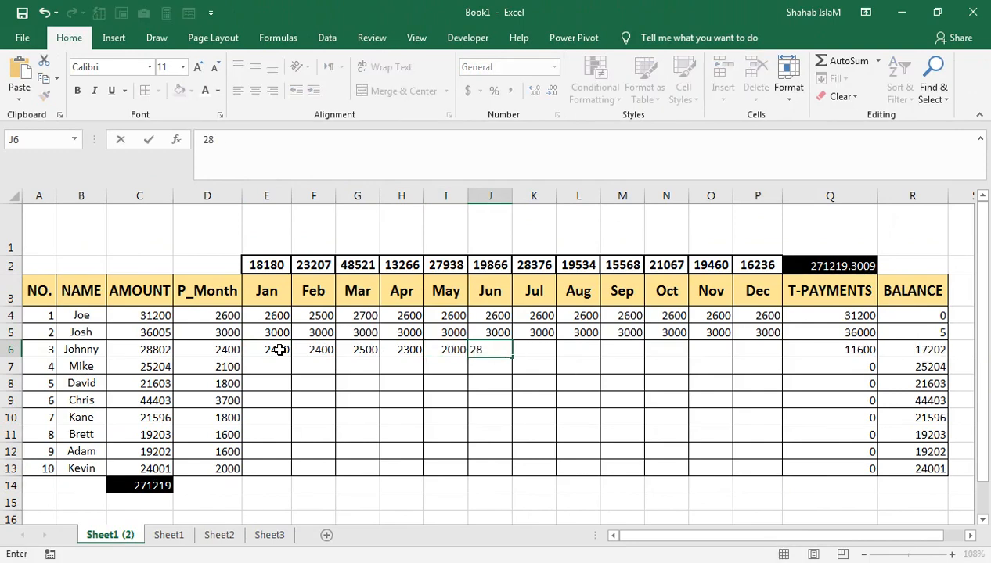
{"action": "key", "text": "Tab"}
{"action": "type", "text": "2"}
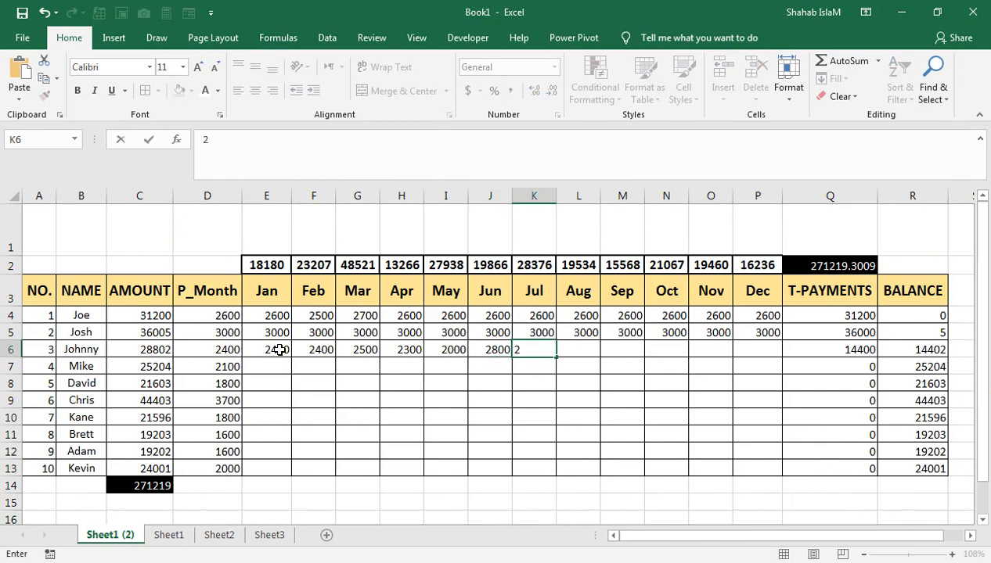
{"action": "type", "text": "400"}
{"action": "key", "text": "Return"}
{"action": "key", "text": "Up"}
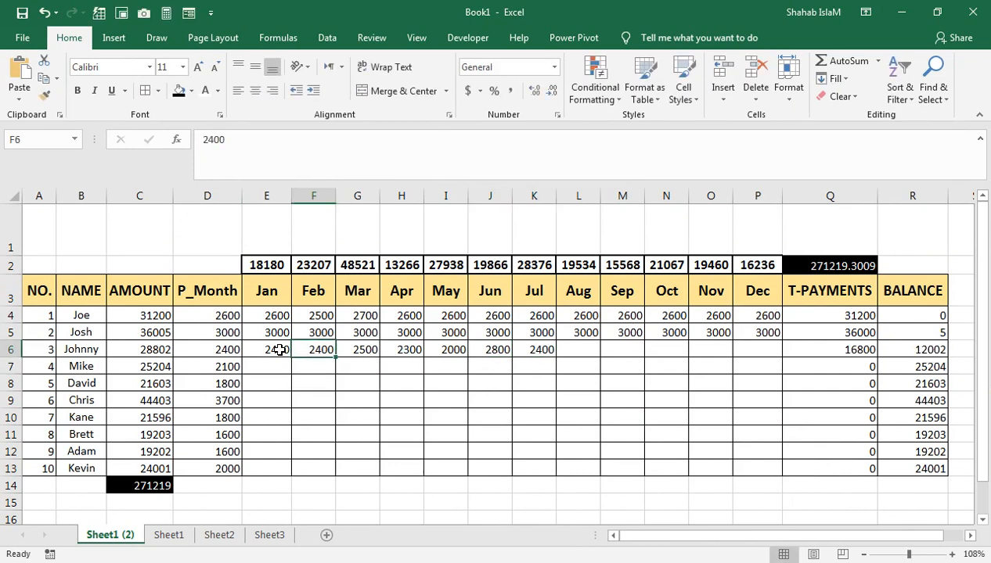
Fill the Jul payment in K6 across to Dec in P6 and check the customer's balance in R6.
{"action": "key", "text": "Right"}
{"action": "key", "text": "Right"}
{"action": "key", "text": "Right"}
{"action": "key", "text": "Right"}
{"action": "key", "text": "Right"}
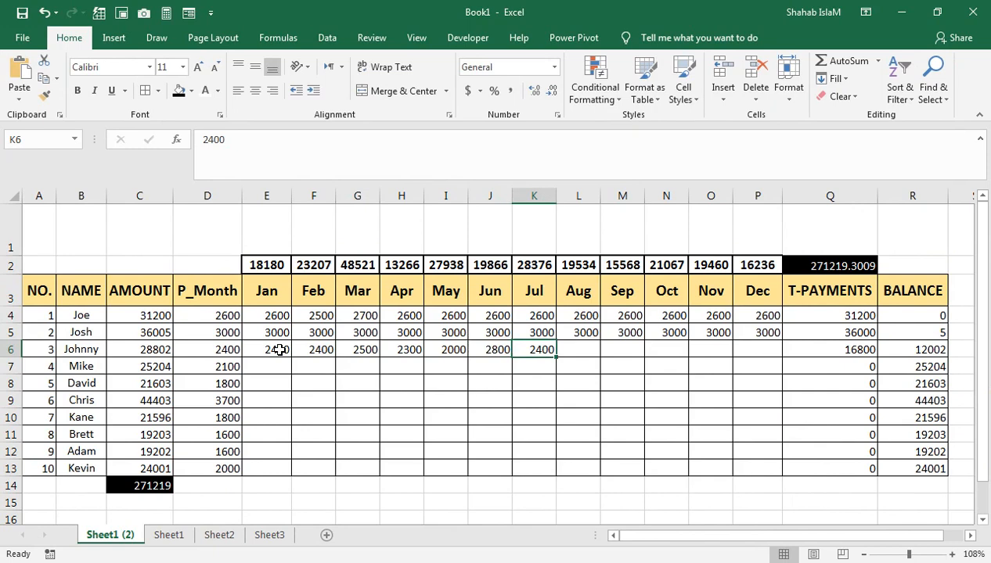
{"action": "key", "text": "shift+Right"}
{"action": "key", "text": "shift+Right"}
{"action": "key", "text": "shift+Right"}
{"action": "key", "text": "shift+Right"}
{"action": "key", "text": "shift+Right"}
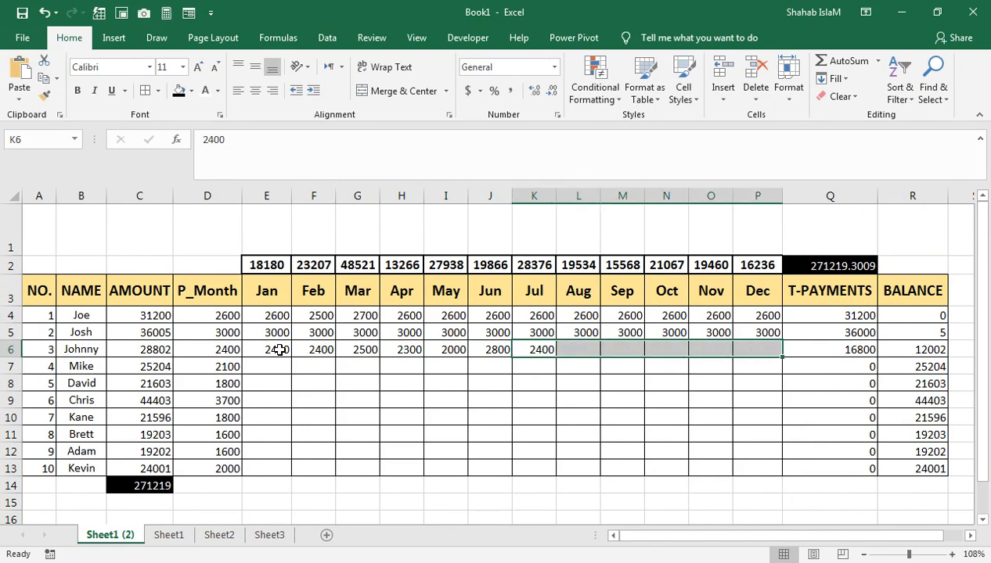
{"action": "key", "text": "ctrl+r"}
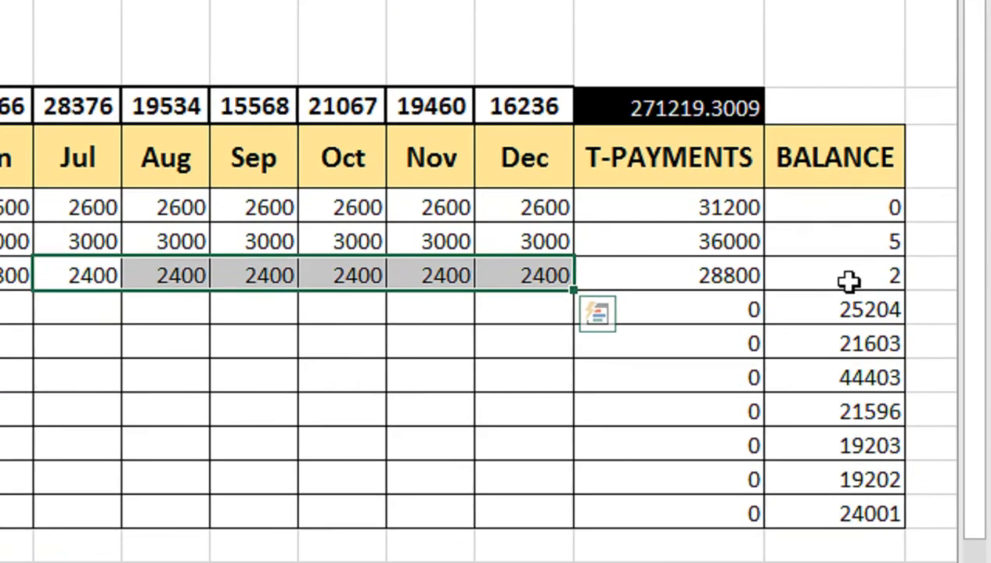
{"action": "left_click", "coordinate": [909, 353]}
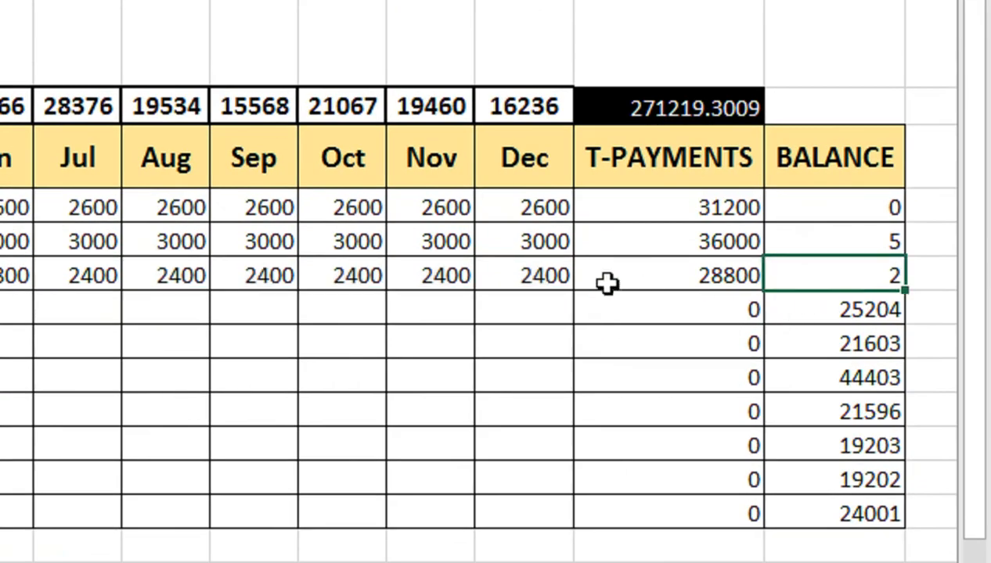
{"action": "left_click", "coordinate": [720, 369]}
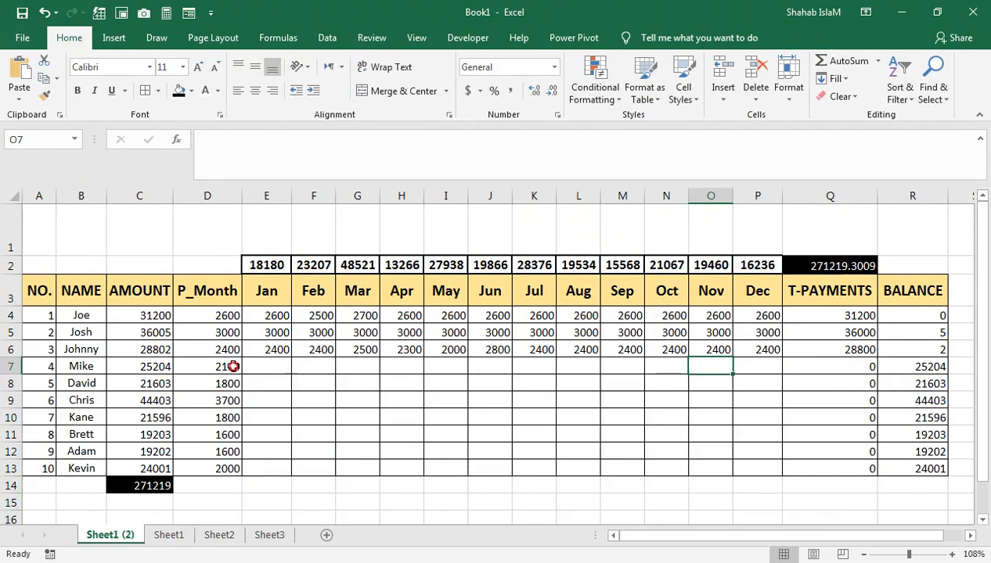
{"action": "left_click", "coordinate": [266, 367]}
{"action": "type", "text": "21"}
{"action": "key", "text": "Return"}
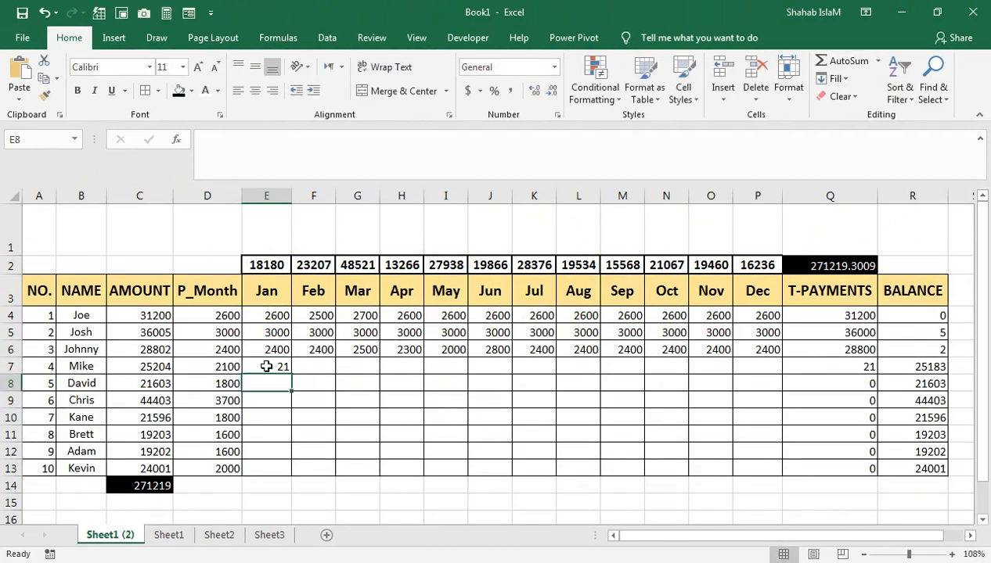
Enter 2100 as the Jan payment in E7 and fill it across to Dec in P7.
{"action": "left_click", "coordinate": [266, 367]}
{"action": "type", "text": "2100"}
{"action": "left_click", "coordinate": [266, 366]}
{"action": "key", "text": "shift+Right"}
{"action": "key", "text": "shift+Right"}
{"action": "key", "text": "shift+Right"}
{"action": "key", "text": "shift+Right"}
{"action": "key", "text": "shift+Right"}
{"action": "key", "text": "shift+Right"}
{"action": "key", "text": "shift+Right"}
{"action": "key", "text": "shift+Right"}
{"action": "key", "text": "shift+Right"}
{"action": "key", "text": "shift+Right"}
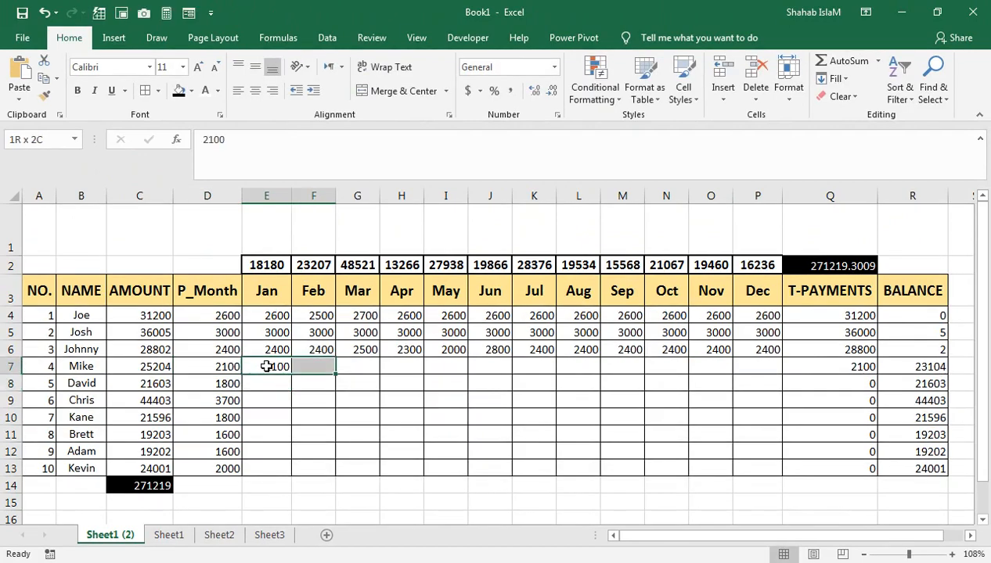
{"action": "key", "text": "shift+Right"}
{"action": "key", "text": "ctrl+r"}
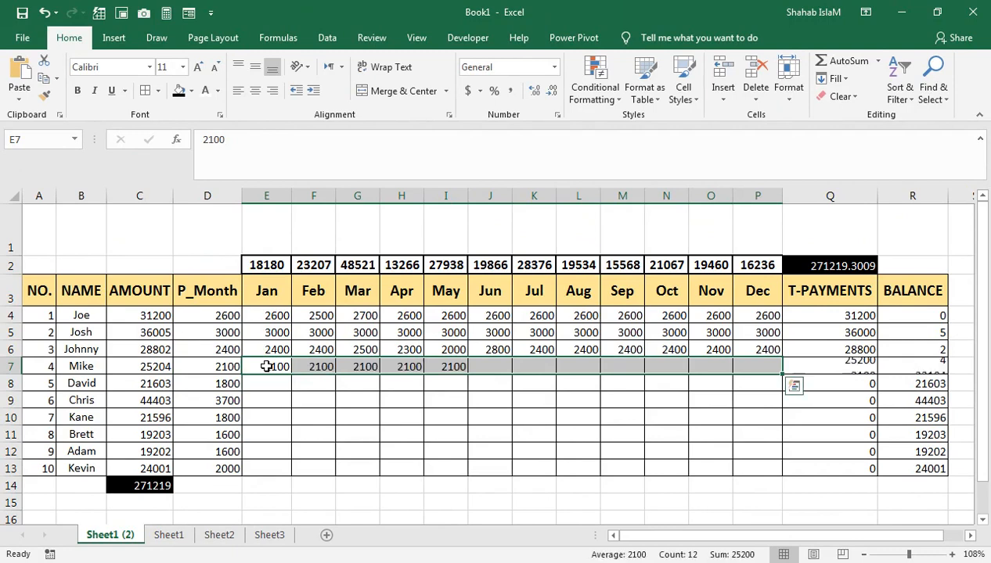
Enter 1800 as the Jan payment in E8 and fill it across to Dec in P8.
{"action": "key", "text": "Down"}
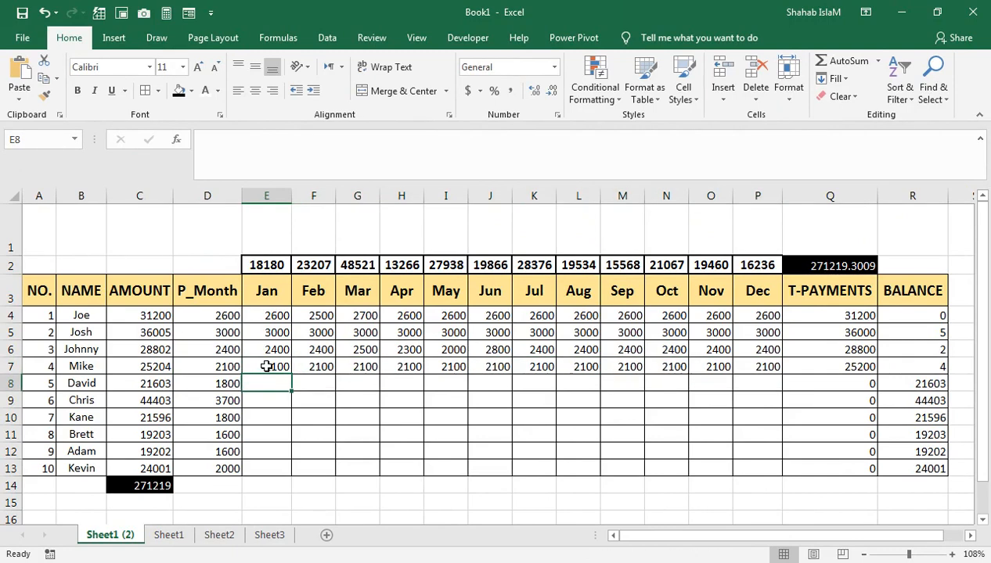
{"action": "type", "text": "1800"}
{"action": "key", "text": "ctrl+Return"}
{"action": "key", "text": "shift+Right"}
{"action": "key", "text": "shift+Right"}
{"action": "key", "text": "shift+Right"}
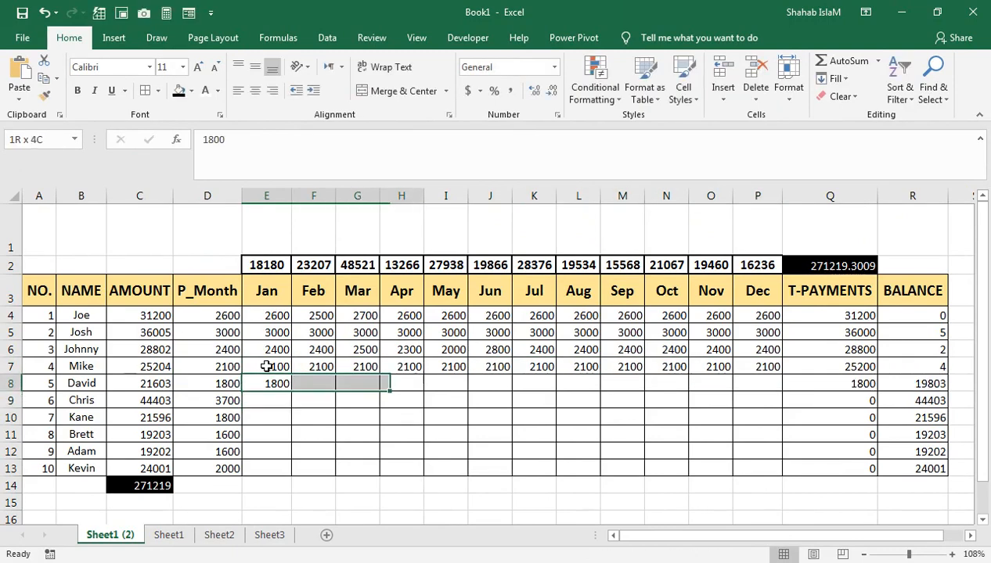
{"action": "key", "text": "shift+Right"}
{"action": "key", "text": "shift+Right"}
{"action": "key", "text": "shift+Right"}
{"action": "key", "text": "shift+Right"}
{"action": "key", "text": "shift+Right"}
{"action": "key", "text": "shift+Right"}
{"action": "key", "text": "shift+Right"}
{"action": "key", "text": "shift+Right"}
{"action": "key", "text": "shift+Right"}
{"action": "key", "text": "shift+Right"}
{"action": "key", "text": "shift+Left"}
{"action": "key", "text": "shift+Left"}
{"action": "key", "text": "shift+Left"}
{"action": "key", "text": "shift+Right"}
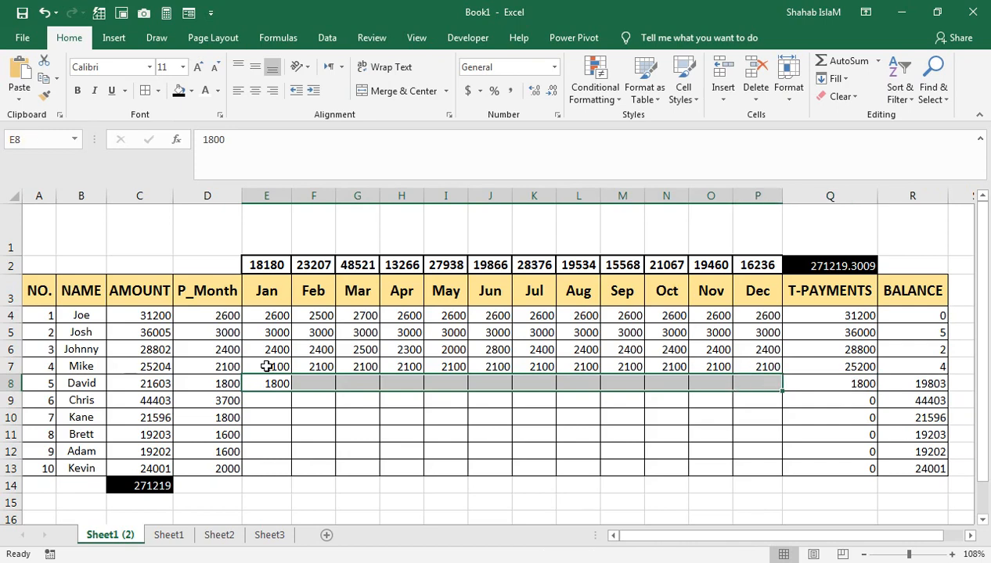
{"action": "key", "text": "ctrl+r"}
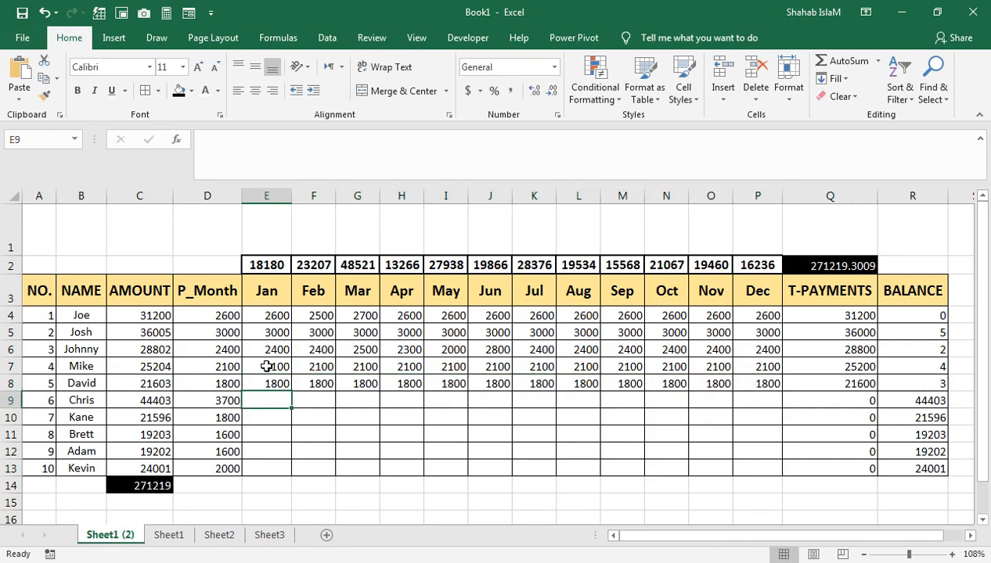
Enter 3700 as the Jan payment in E9 and fill it across to Dec in P9.
{"action": "type", "text": "3700"}
{"action": "key", "text": "ctrl+Return"}
{"action": "key", "text": "shift+Right"}
{"action": "key", "text": "shift+Right"}
{"action": "key", "text": "shift+Right"}
{"action": "key", "text": "shift+Right"}
{"action": "key", "text": "shift+Right"}
{"action": "key", "text": "shift+Right"}
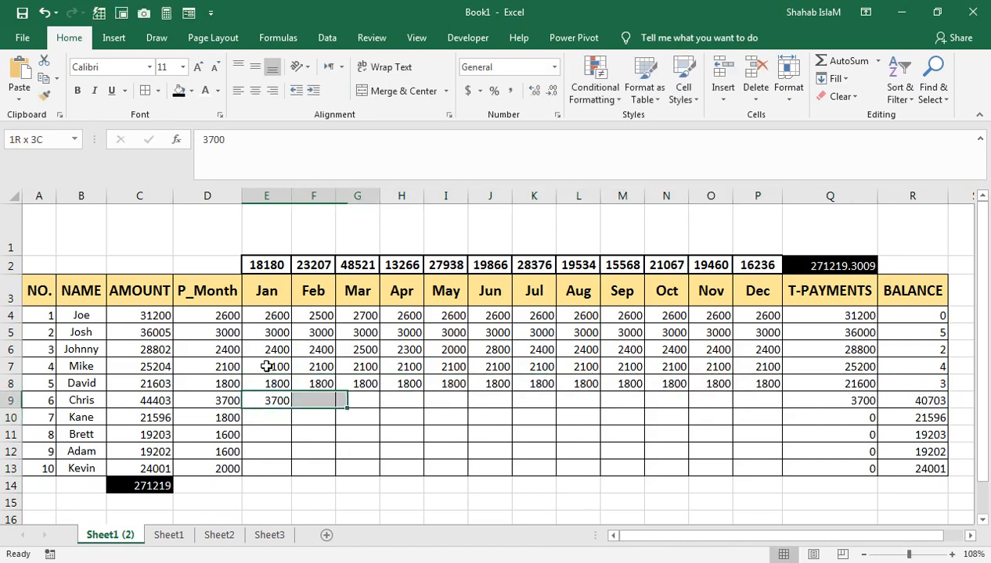
{"action": "key", "text": "shift+Right"}
{"action": "key", "text": "shift+Right"}
{"action": "key", "text": "shift+Right"}
{"action": "key", "text": "shift+Right"}
{"action": "key", "text": "shift+Right"}
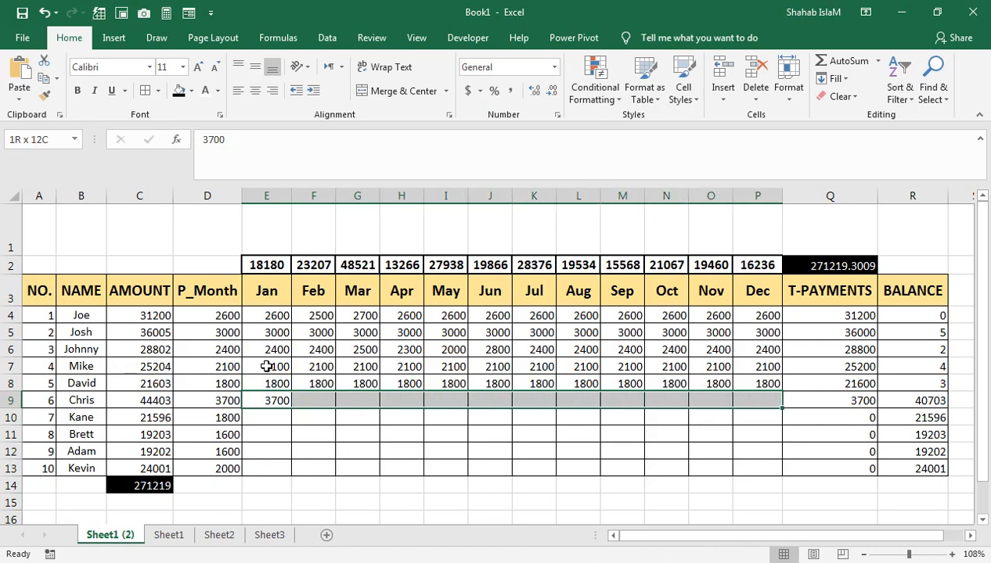
{"action": "key", "text": "ctrl+r"}
Enter 1800 as the Jan payment in E10 and fill it across to Dec in P10.
{"action": "key", "text": "Down"}
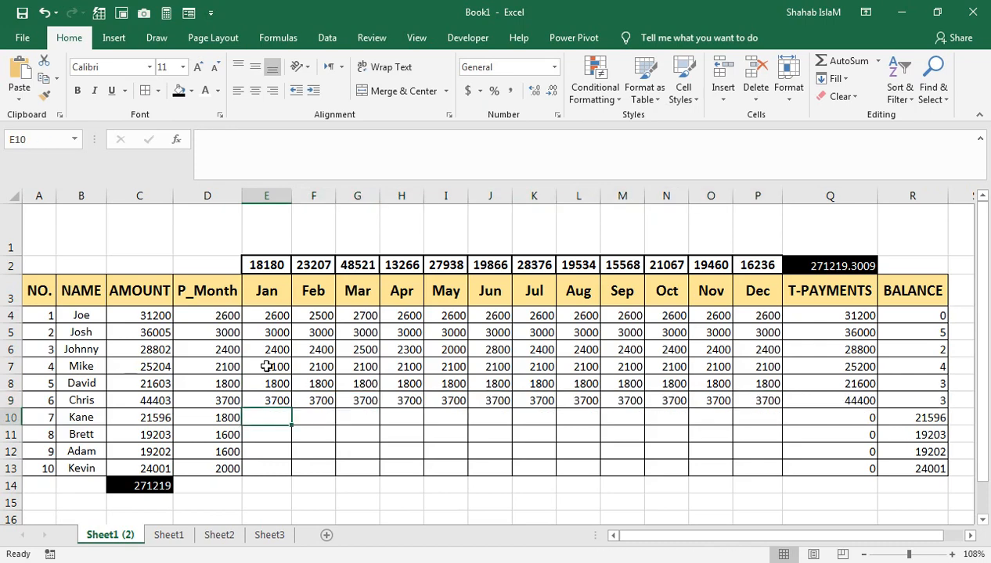
{"action": "type", "text": "1800"}
{"action": "key", "text": "Return"}
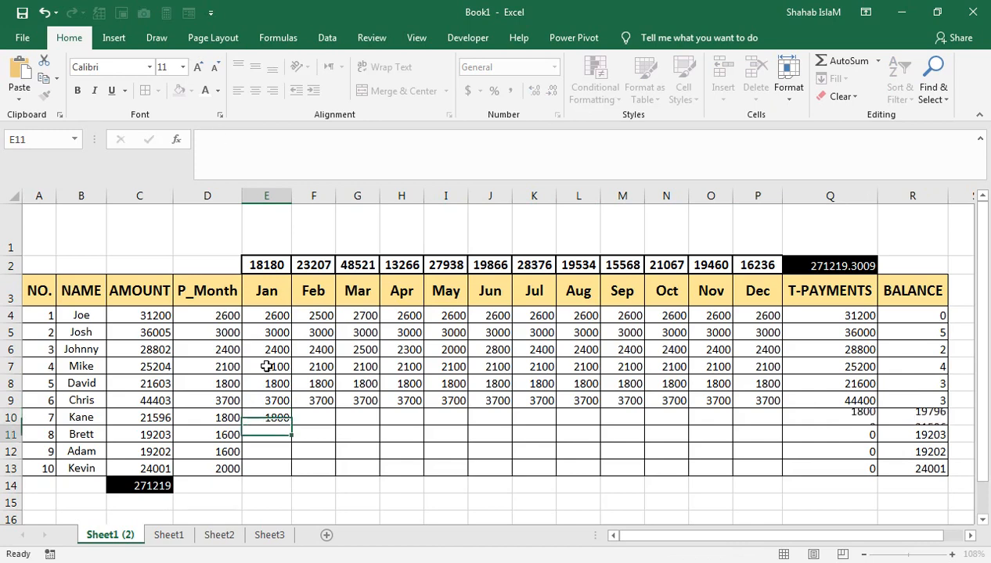
{"action": "key", "text": "Up"}
{"action": "key", "text": "shift+Right"}
{"action": "key", "text": "shift+Right"}
{"action": "key", "text": "shift+Right"}
{"action": "key", "text": "shift+Right"}
{"action": "key", "text": "shift+Right"}
{"action": "key", "text": "shift+Right"}
{"action": "key", "text": "shift+Right"}
{"action": "key", "text": "shift+Right"}
{"action": "key", "text": "shift+Right"}
{"action": "key", "text": "shift+Right"}
{"action": "key", "text": "shift+Right"}
{"action": "key", "text": "shift+Right"}
{"action": "key", "text": "shift+Right"}
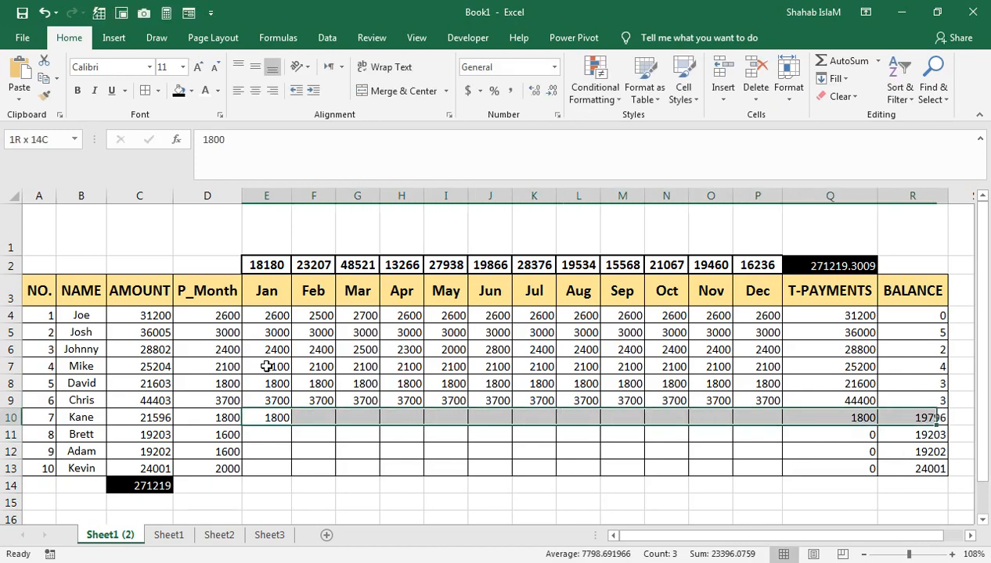
{"action": "key", "text": "shift+Left"}
{"action": "key", "text": "shift+Left"}
{"action": "key", "text": "shift+Left"}
{"action": "key", "text": "shift+Right"}
{"action": "key", "text": "ctrl+r"}
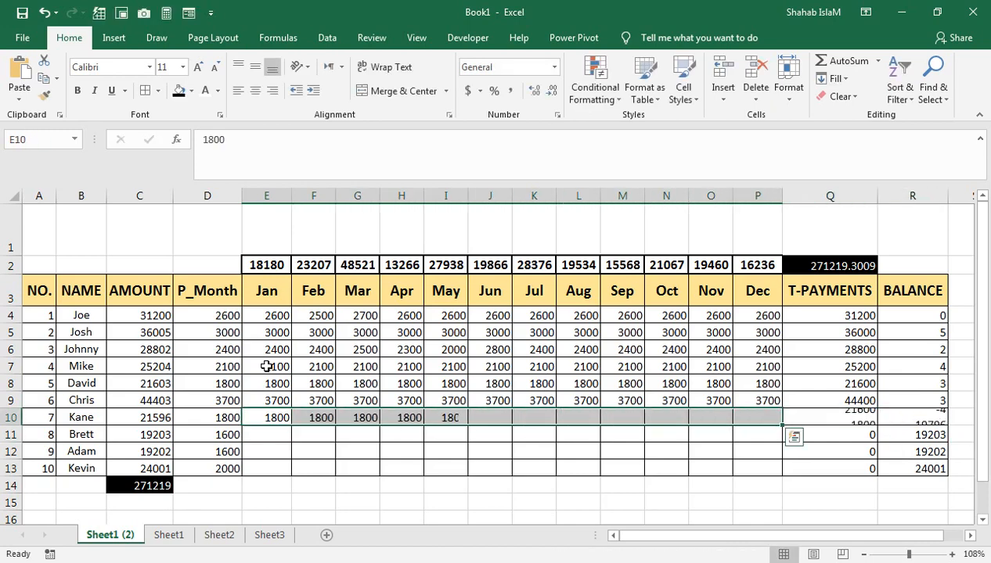
Enter 1600 as the Feb payment in F11 and as the Jan payment in E11.
{"action": "key", "text": "Tab"}
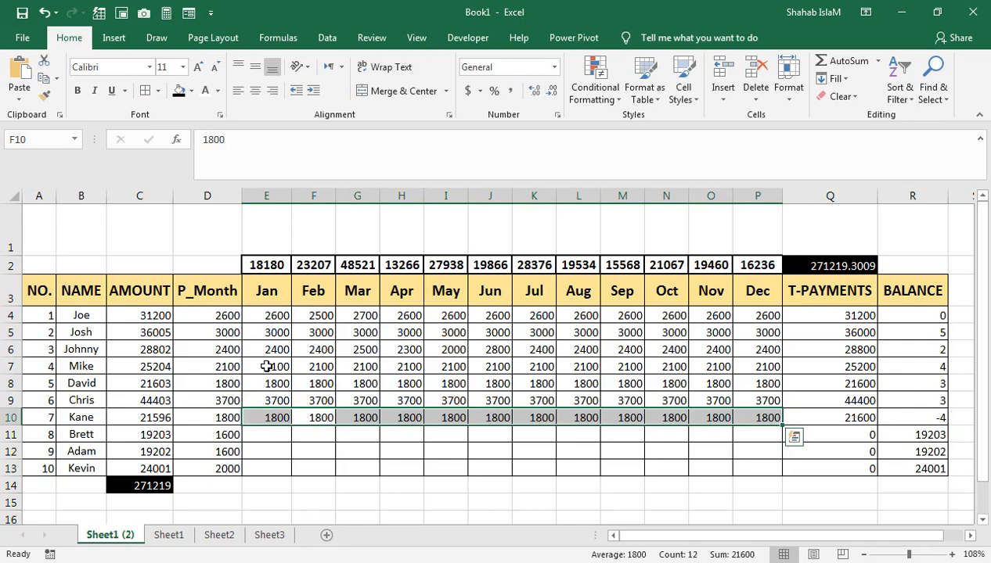
{"action": "key", "text": "Down"}
{"action": "type", "text": "1600"}
{"action": "key", "text": "Return"}
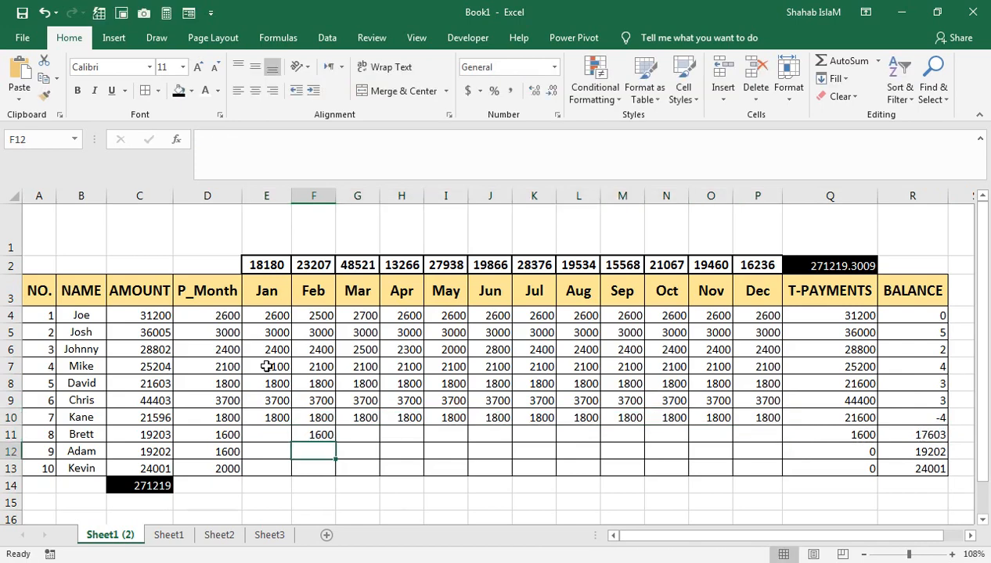
{"action": "key", "text": "Up"}
{"action": "key", "text": "Left"}
{"action": "type", "text": "1600"}
{"action": "key", "text": "Return"}
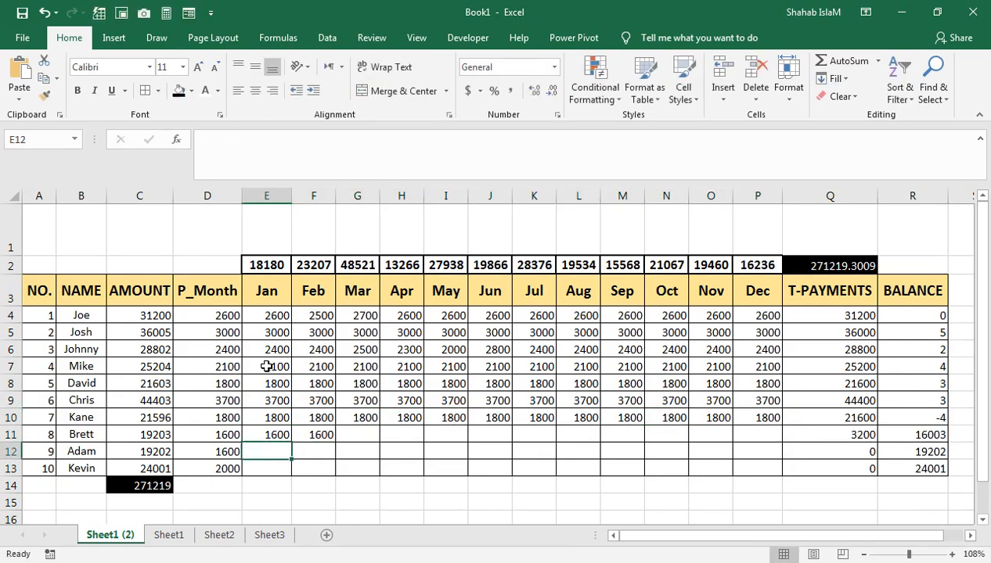
Fill the Jan payment in E11 across the row to Dec in P11.
{"action": "key", "text": "Up"}
{"action": "key", "text": "shift+Right"}
{"action": "key", "text": "shift+Right"}
{"action": "key", "text": "shift+Right"}
{"action": "key", "text": "shift+Right"}
{"action": "key", "text": "shift+Right"}
{"action": "key", "text": "shift+Right"}
{"action": "key", "text": "shift+Right"}
{"action": "key", "text": "shift+Right"}
{"action": "key", "text": "shift+Right"}
{"action": "key", "text": "shift+Right"}
{"action": "key", "text": "shift+Right"}
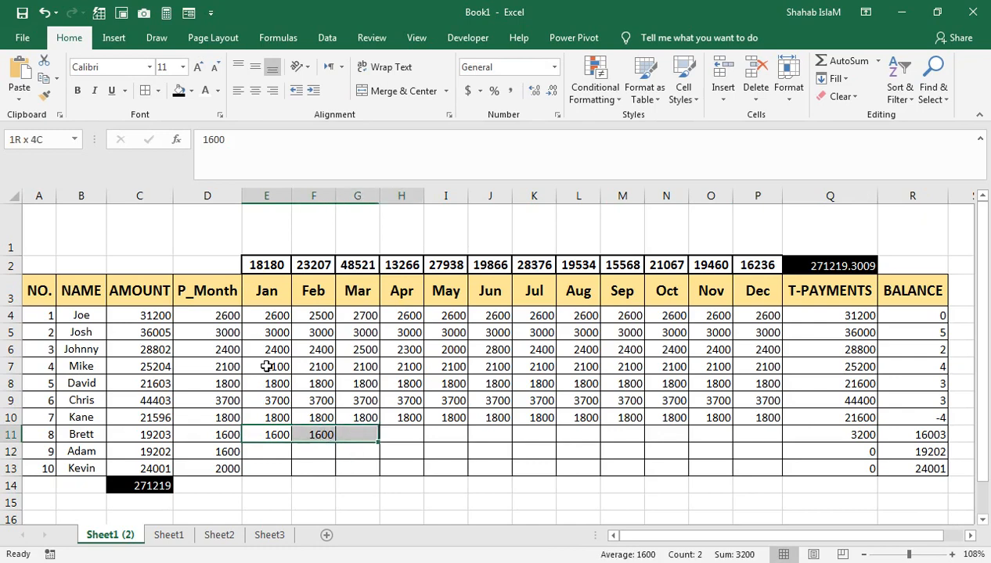
{"action": "key", "text": "ctrl+r"}
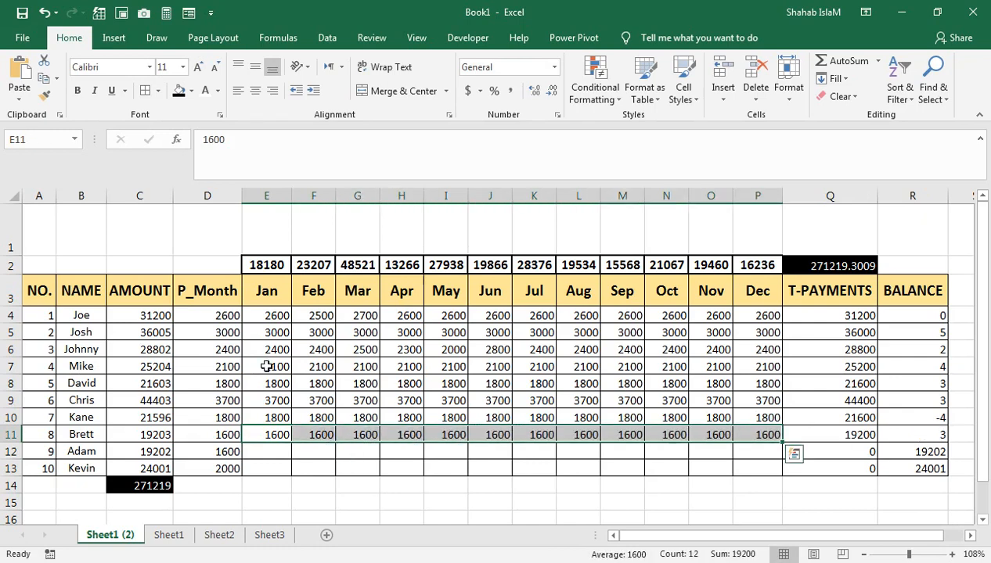
Fill the Jan to Dec payments in E11:P11 down into row 12.
{"action": "key", "text": "Down"}
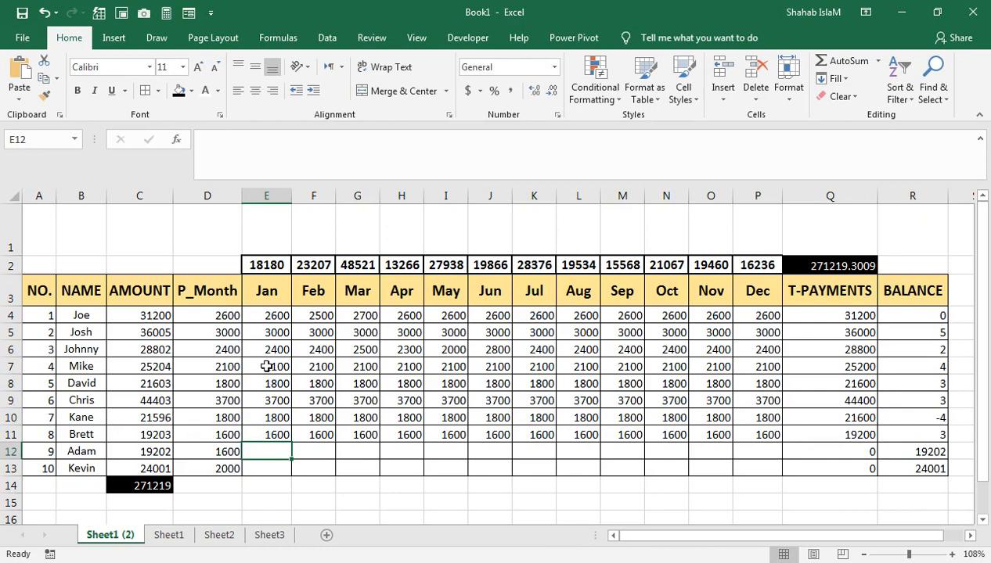
{"action": "key", "text": "Up"}
{"action": "key", "text": "shift+Right"}
{"action": "key", "text": "shift+Right"}
{"action": "key", "text": "shift+Right"}
{"action": "key", "text": "shift+Right"}
{"action": "key", "text": "shift+Right"}
{"action": "key", "text": "shift+Right"}
{"action": "key", "text": "shift+Right"}
{"action": "key", "text": "shift+Right"}
{"action": "key", "text": "shift+Right"}
{"action": "key", "text": "shift+Right"}
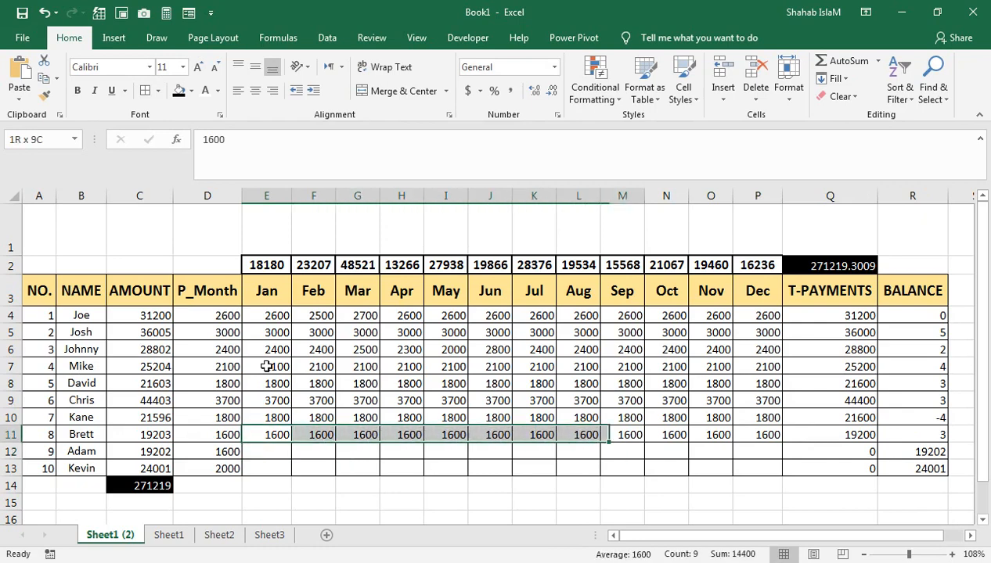
{"action": "key", "text": "shift+Right"}
{"action": "key", "text": "shift+Down"}
{"action": "key", "text": "ctrl+d"}
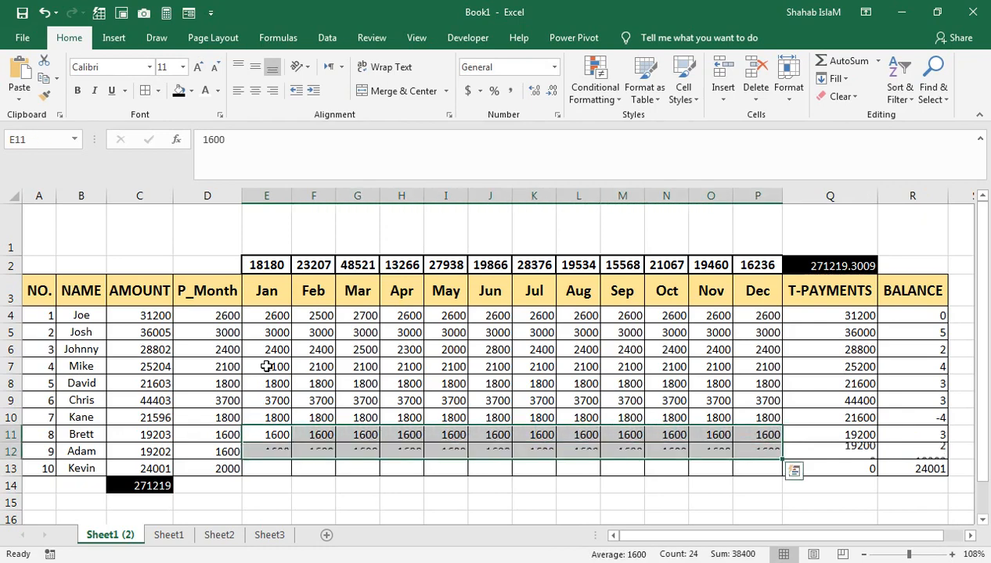
Enter 2000 as the Jan payment in E13.
{"action": "key", "text": "Down"}
{"action": "key", "text": "Down"}
{"action": "type", "text": "200"}
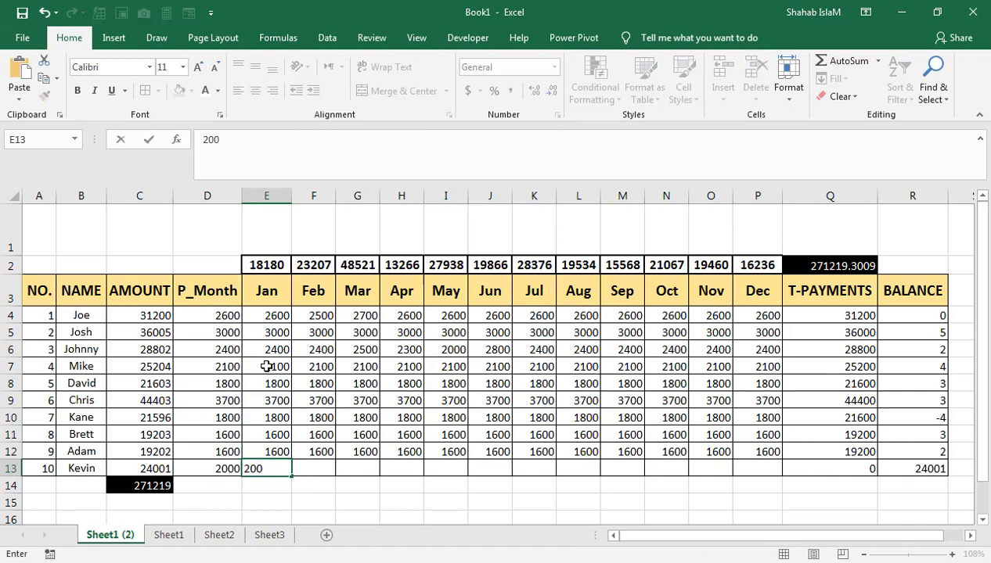
{"action": "type", "text": "0"}
{"action": "key", "text": "Return"}
{"action": "key", "text": "Up"}
{"action": "key", "text": "shift+Right"}
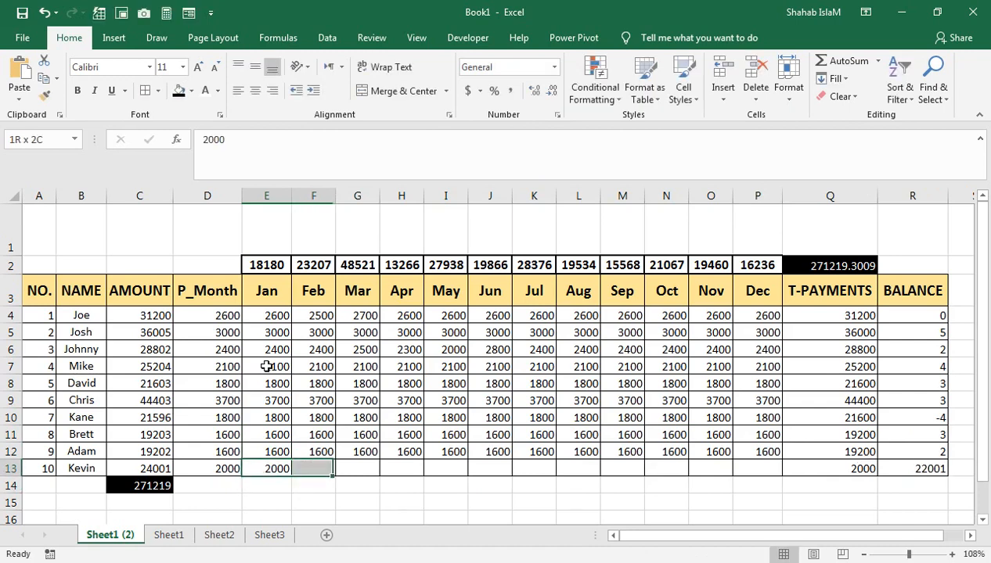
{"action": "key", "text": "shift+Right"}
{"action": "key", "text": "shift+Right"}
{"action": "key", "text": "shift+Right"}
{"action": "key", "text": "shift+Right"}
{"action": "key", "text": "shift+Right"}
{"action": "key", "text": "shift+Right"}
{"action": "key", "text": "shift+Right"}
{"action": "key", "text": "shift+Right"}
{"action": "key", "text": "shift+Right"}
{"action": "key", "text": "shift+Right"}
{"action": "key", "text": "shift+Right"}
{"action": "key", "text": "shift+Right"}
{"action": "key", "text": "shift+Left"}
{"action": "key", "text": "shift+Left"}
{"action": "key", "text": "shift+Left"}
{"action": "key", "text": "shift+Left"}
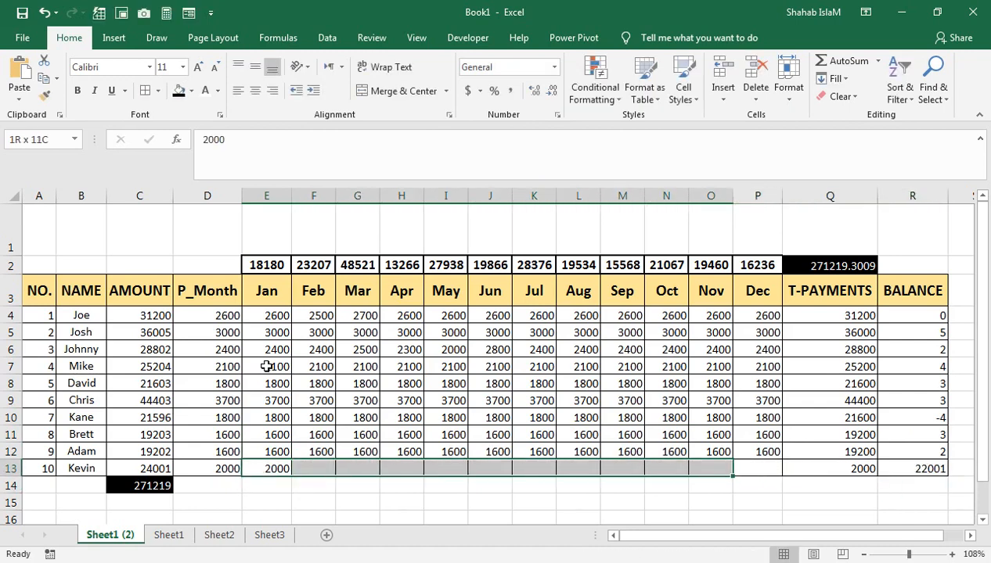
Skip Feb in row 13, then enter 4000 as the Mar payment in G13 and 2000 as the Apr payment in H13.
{"action": "key", "text": "Right"}
{"action": "key", "text": "Right"}
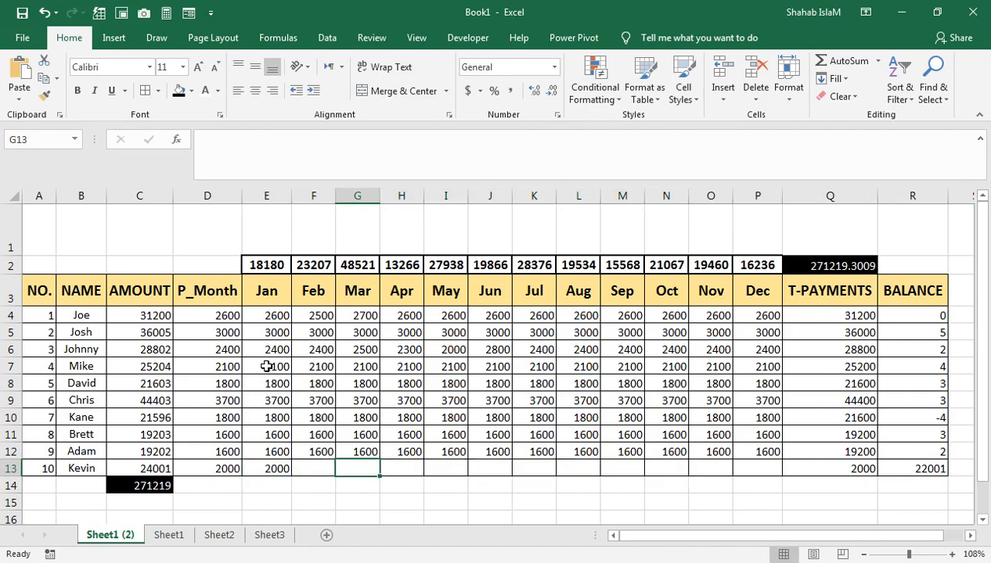
{"action": "type", "text": "400"}
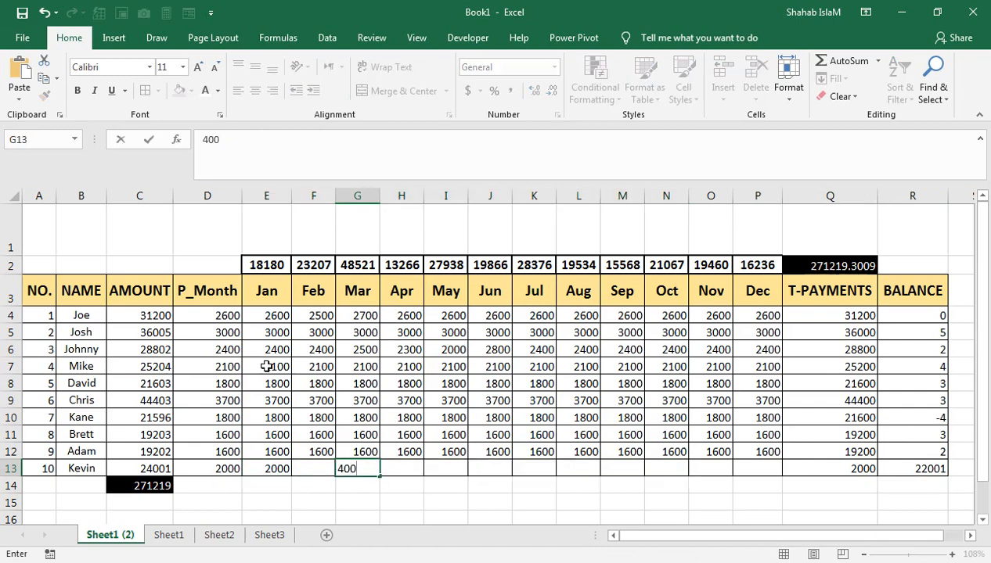
{"action": "type", "text": "0"}
{"action": "key", "text": "Tab"}
{"action": "type", "text": "200"}
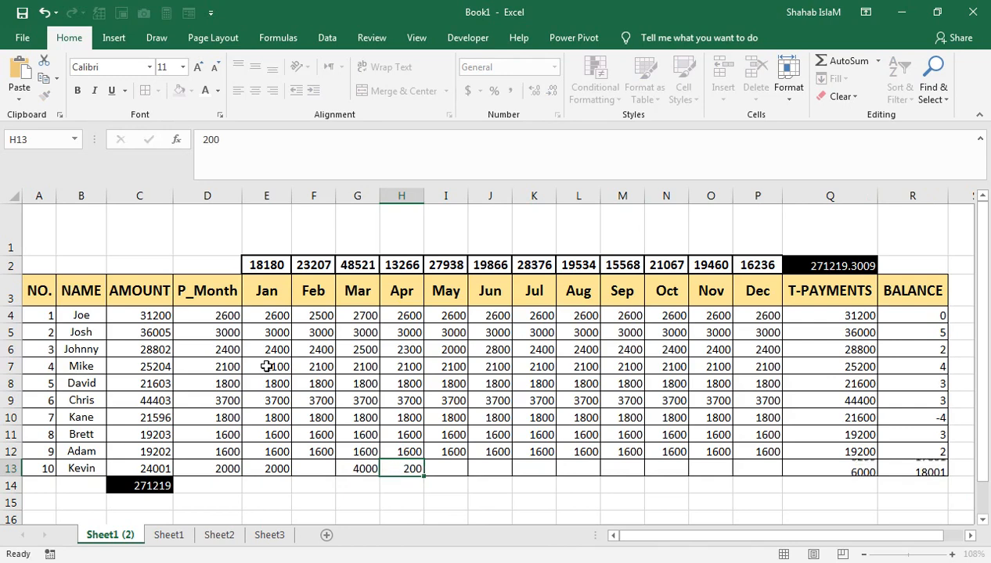
{"action": "key", "text": "Return"}
{"action": "key", "text": "Up"}
{"action": "key", "text": "Right"}
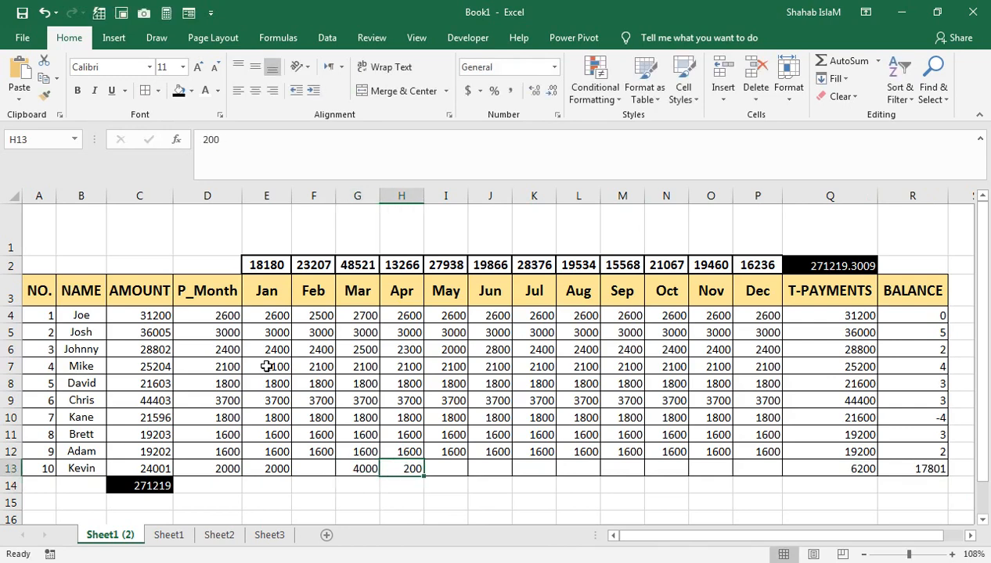
{"action": "key", "text": "F2"}
{"action": "type", "text": "0"}
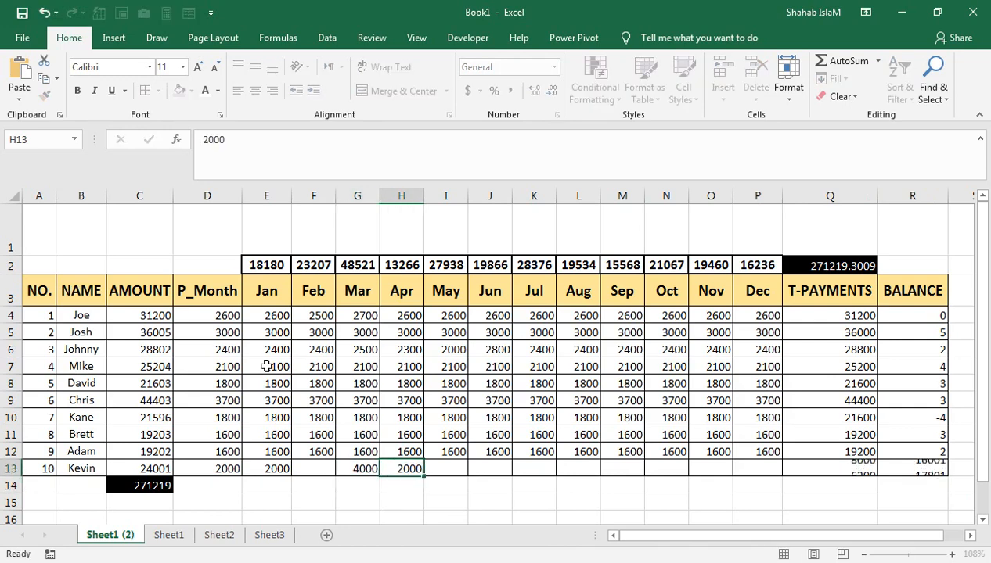
{"action": "key", "text": "Return"}
Fill the Apr payment in H13 across the row to Dec in P13.
{"action": "key", "text": "Up"}
{"action": "key", "text": "shift+Right"}
{"action": "key", "text": "shift+Right"}
{"action": "key", "text": "shift+Right"}
{"action": "key", "text": "shift+Right"}
{"action": "key", "text": "shift+Right"}
{"action": "key", "text": "shift+Right"}
{"action": "key", "text": "shift+Right"}
{"action": "key", "text": "shift+Right"}
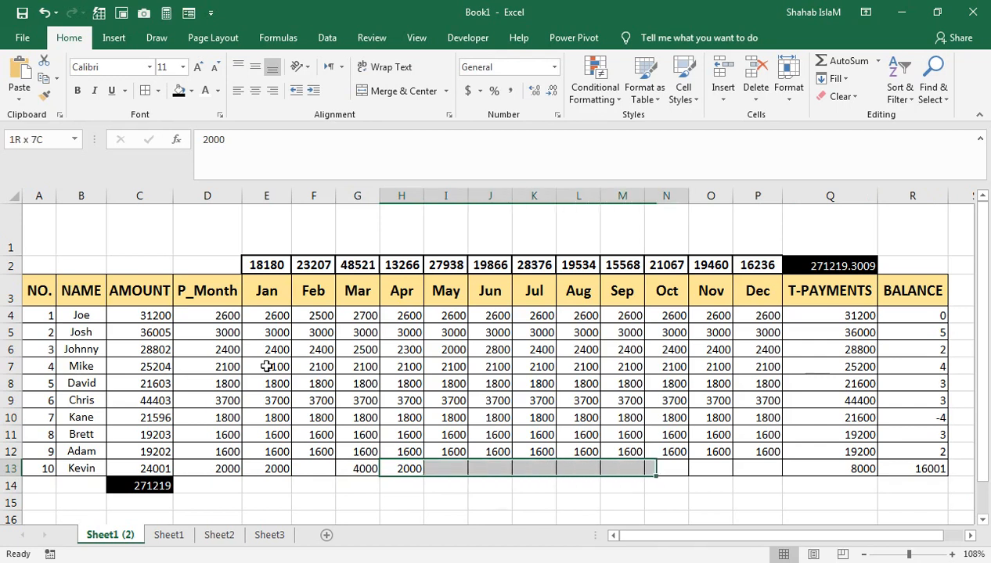
{"action": "key", "text": "ctrl+r"}
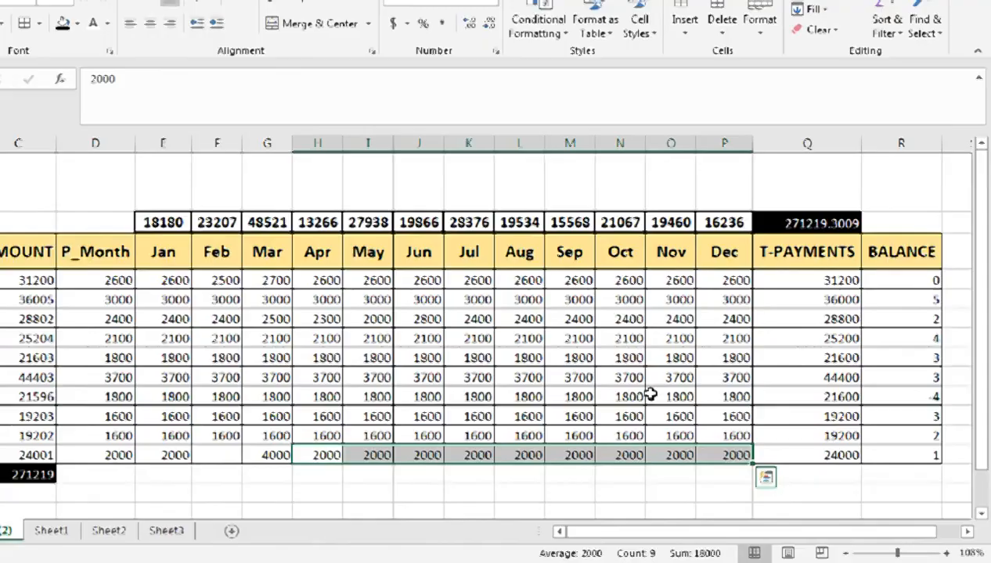
{"action": "left_click", "coordinate": [393, 272]}
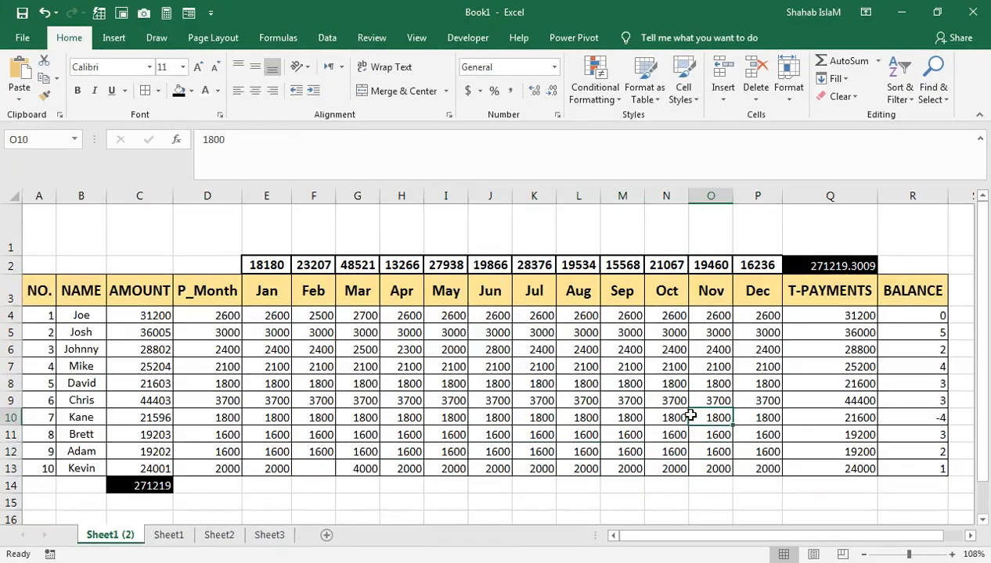